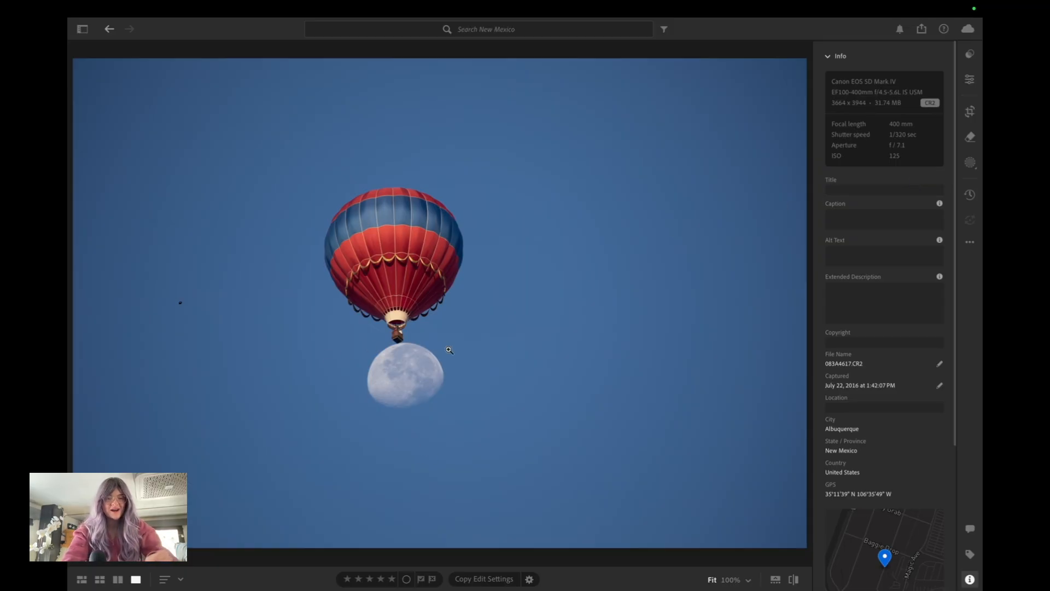
# Crop the photo to a nearly square frame around the balloon and moon, trimming the empty sky on every side
pyautogui.click(970, 113)
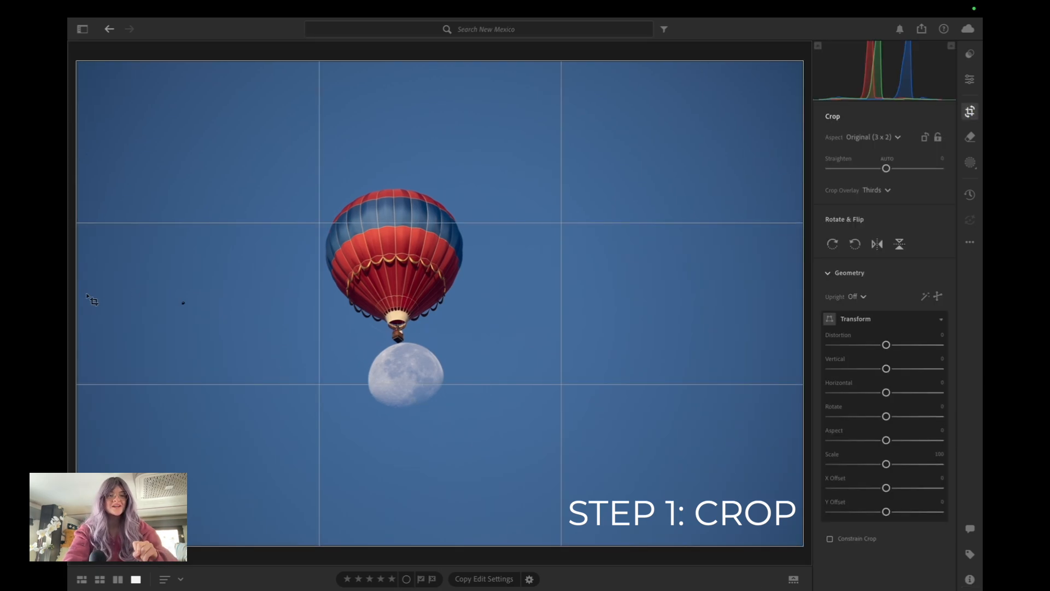
pyautogui.moveTo(78, 293); pyautogui.dragTo(134, 293)
pyautogui.moveTo(745, 296); pyautogui.dragTo(633, 292)
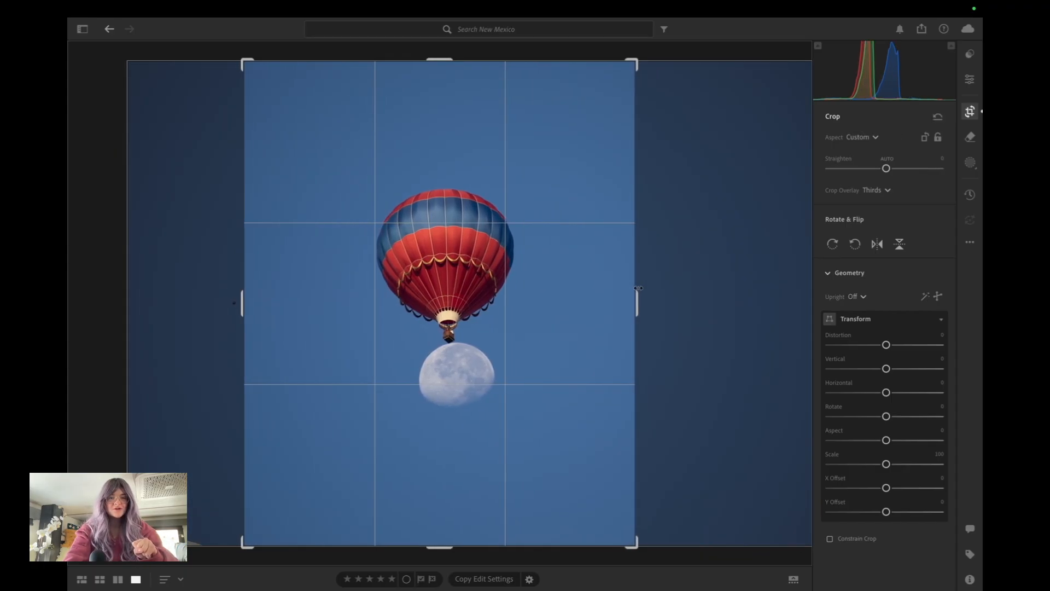
pyautogui.moveTo(444, 544); pyautogui.dragTo(448, 511)
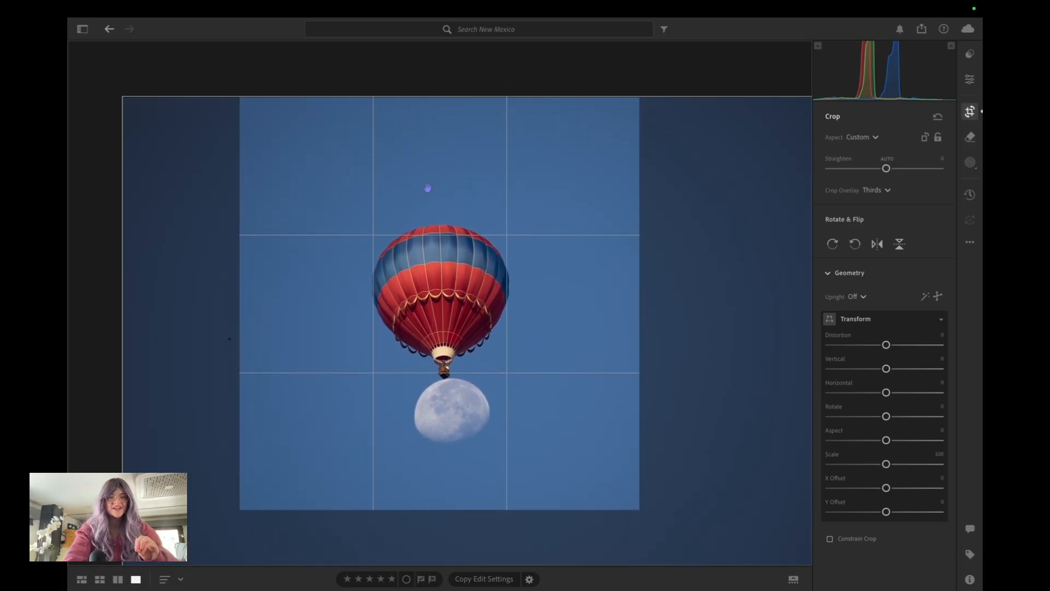
pyautogui.moveTo(444, 96); pyautogui.dragTo(442, 112)
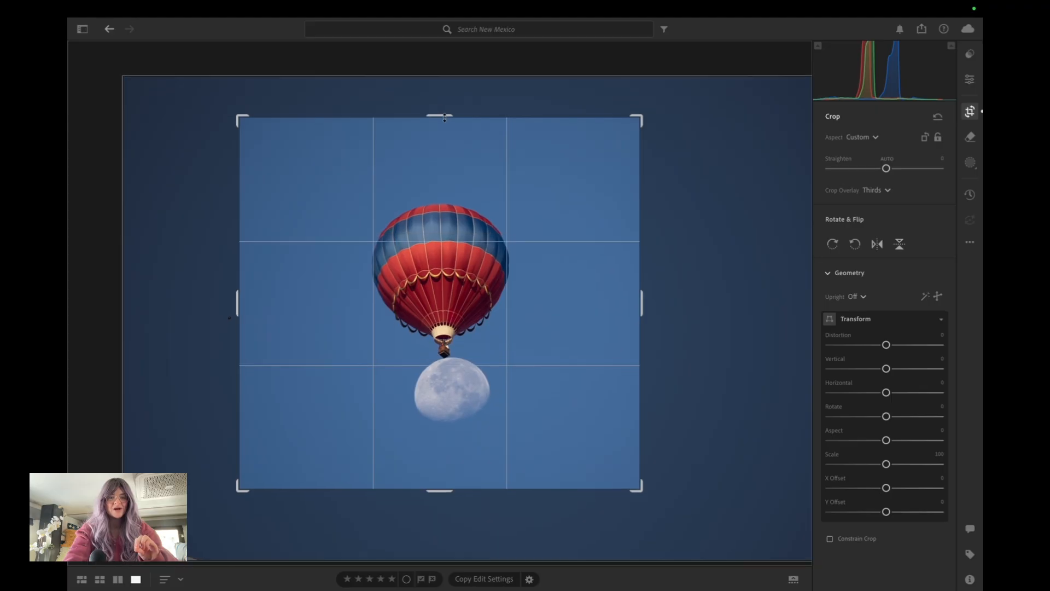
pyautogui.moveTo(436, 513)
pyautogui.mouseDown()
pyautogui.moveTo(437, 562)
pyautogui.moveTo(442, 510)
pyautogui.moveTo(441, 519)
pyautogui.mouseUp()
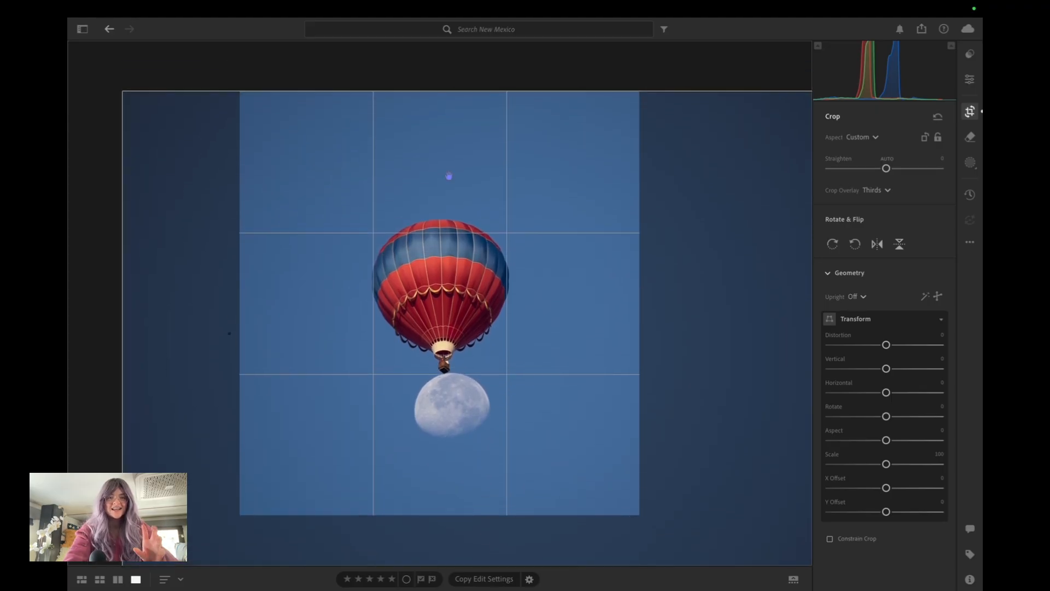
pyautogui.moveTo(441, 93); pyautogui.dragTo(442, 100)
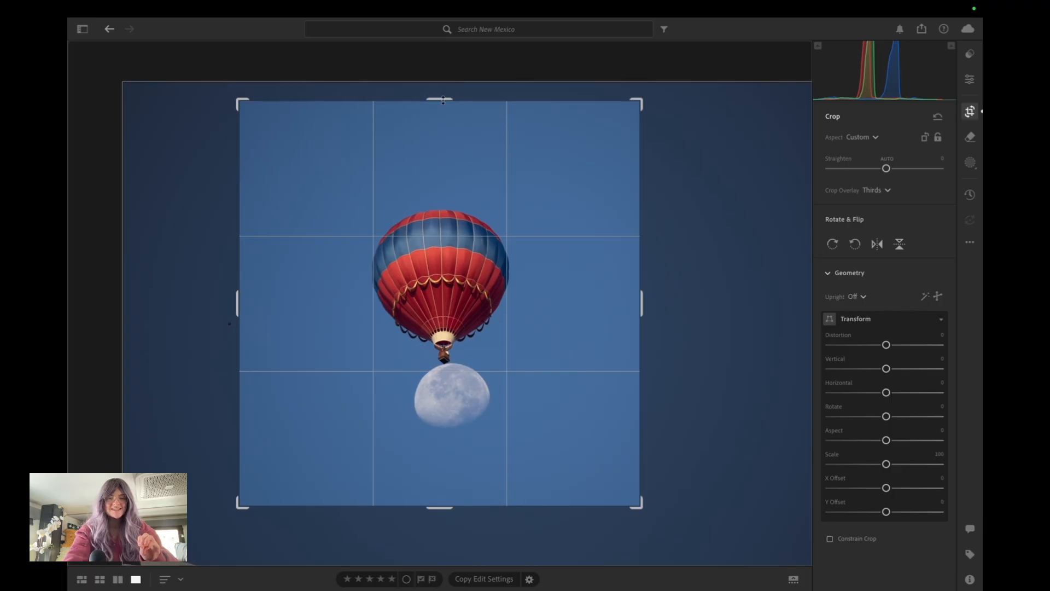
pyautogui.moveTo(536, 313); pyautogui.dragTo(537, 316)
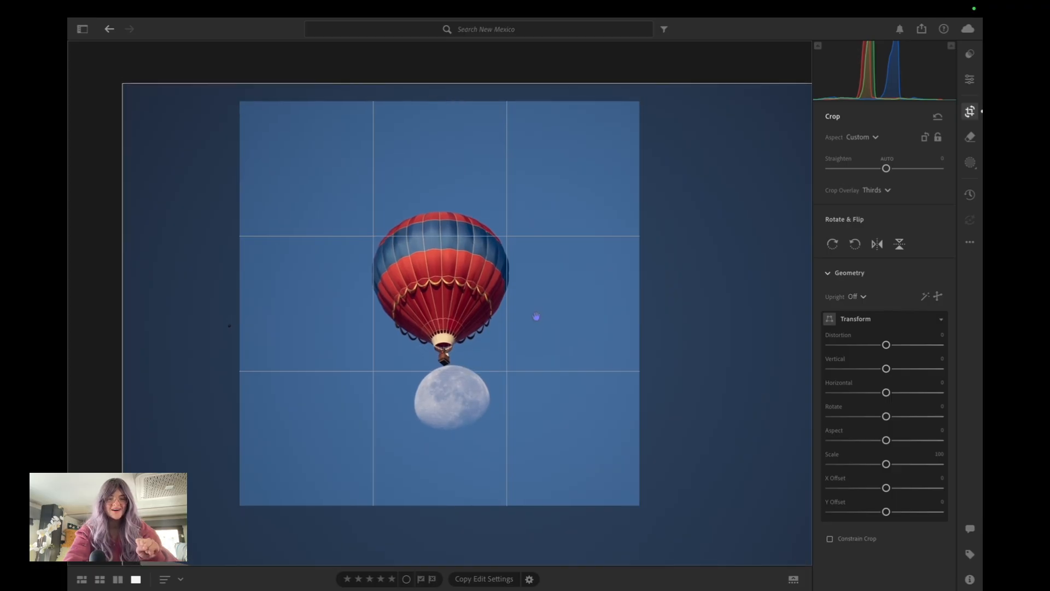
pyautogui.press('e')
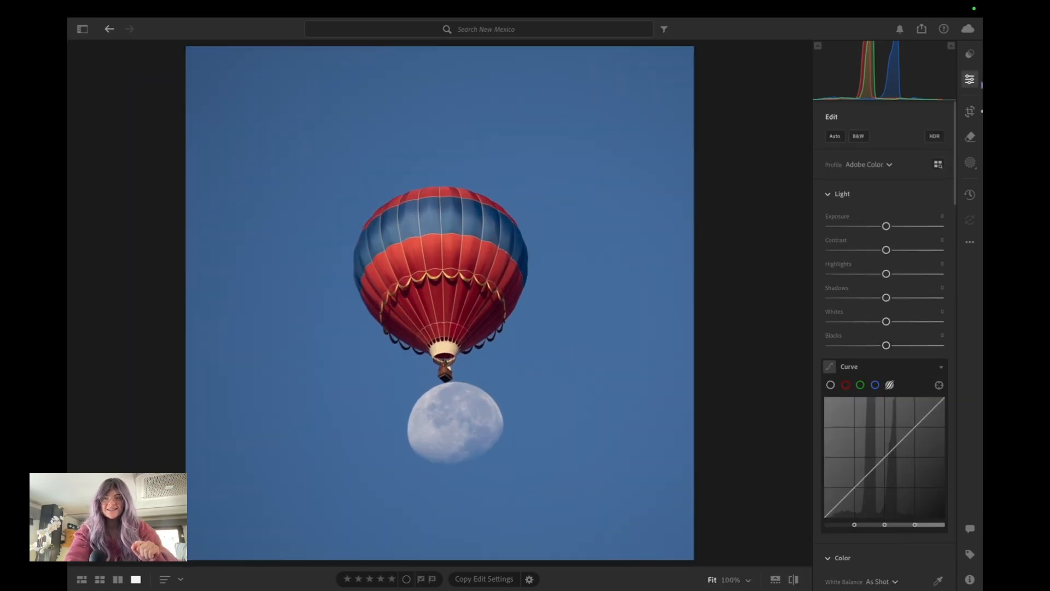
# Reposition the photo inside the crop frame so the balloon and moon sit centred, and apply the crop
pyautogui.click(970, 112)
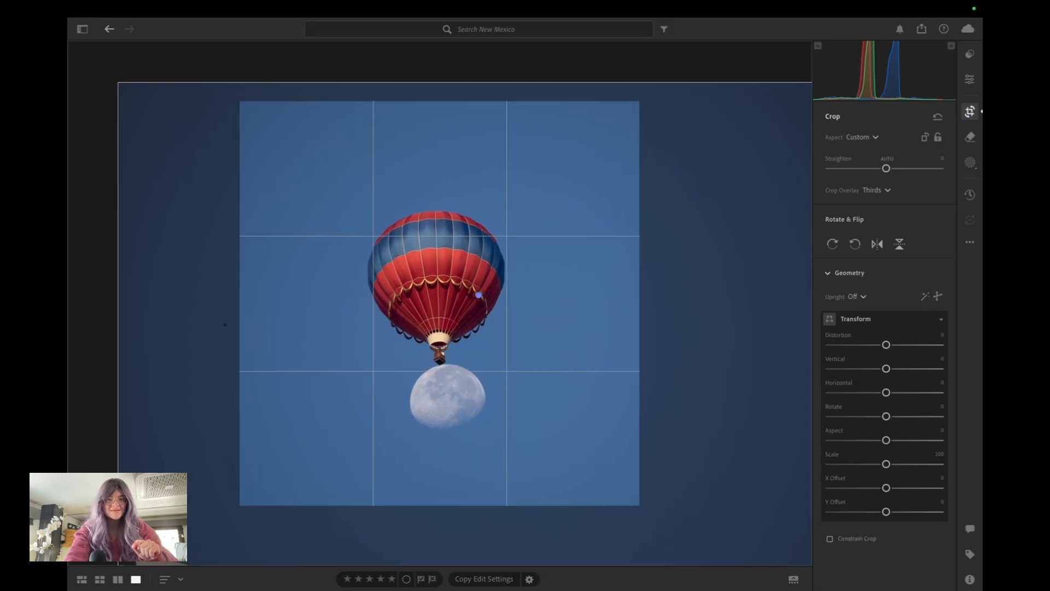
pyautogui.press('e')
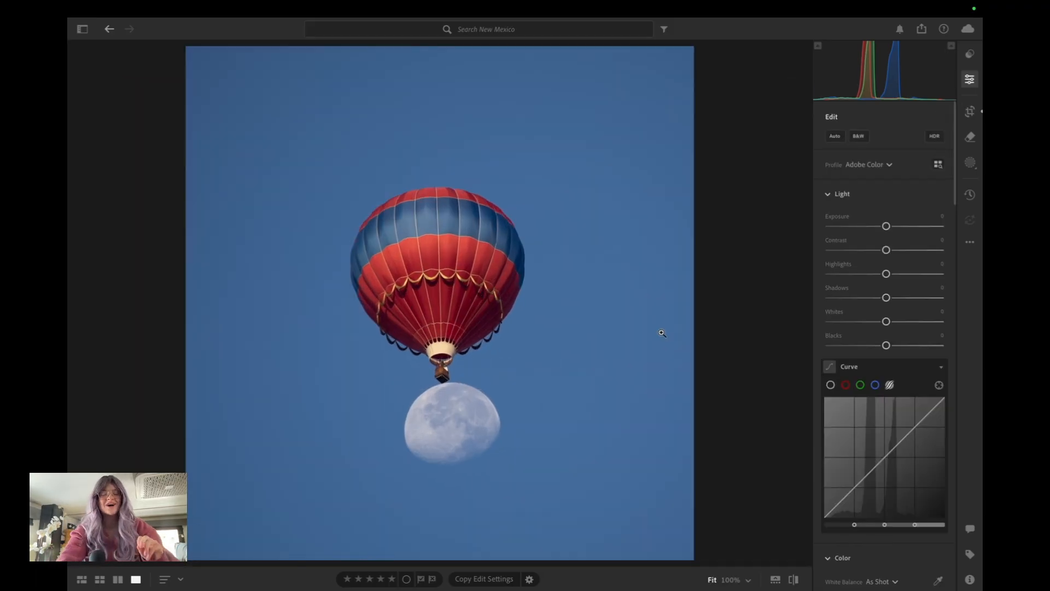
pyautogui.click(969, 112)
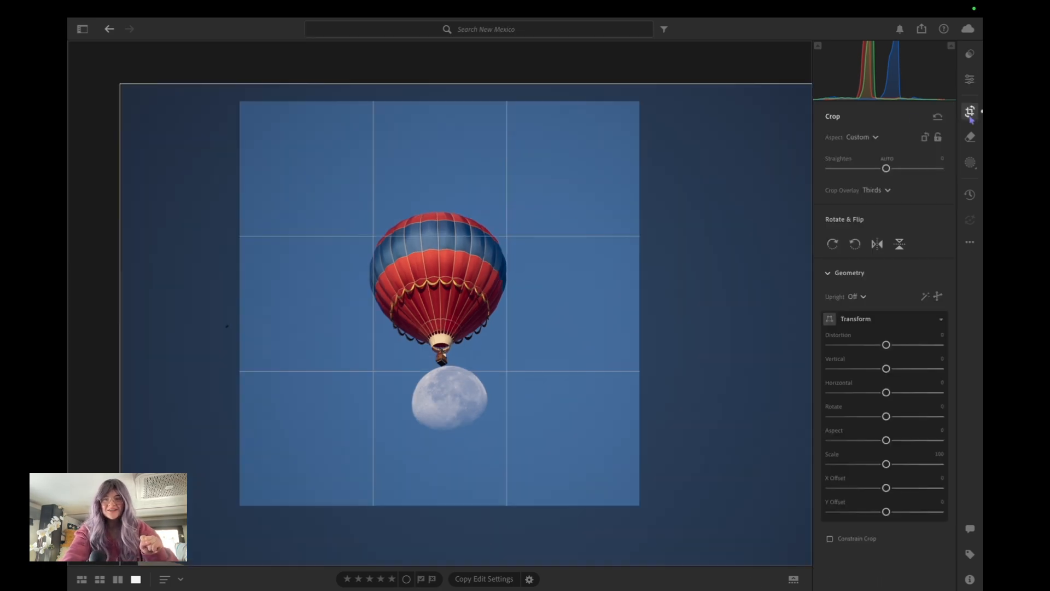
pyautogui.moveTo(550, 281); pyautogui.dragTo(547, 274)
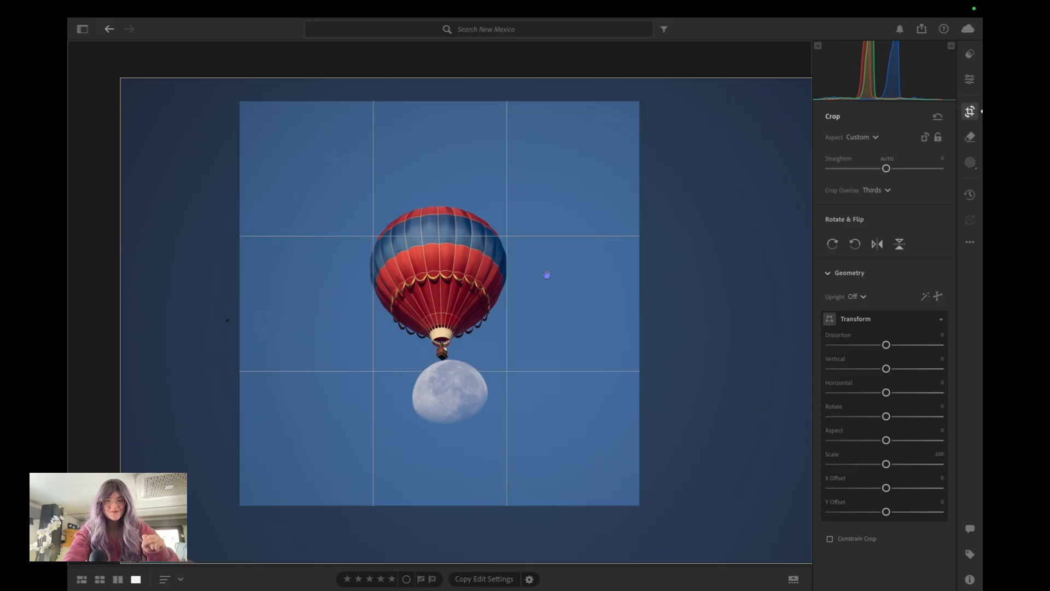
pyautogui.press('Return')
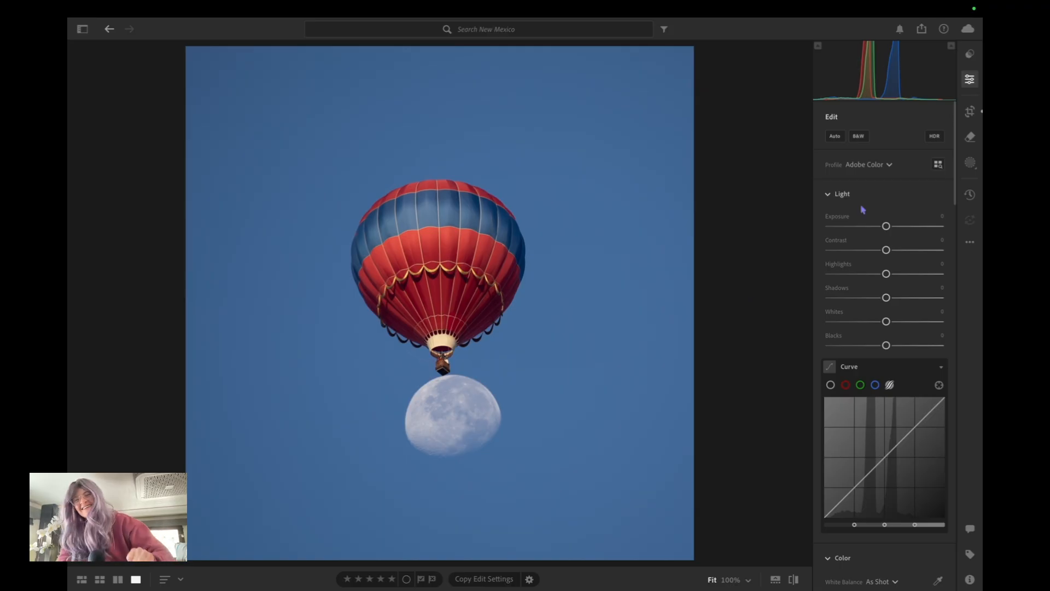
# Try the Adobe Landscape and Adaptive Color profiles on the photo, and return to Adobe Color
pyautogui.click(883, 166)
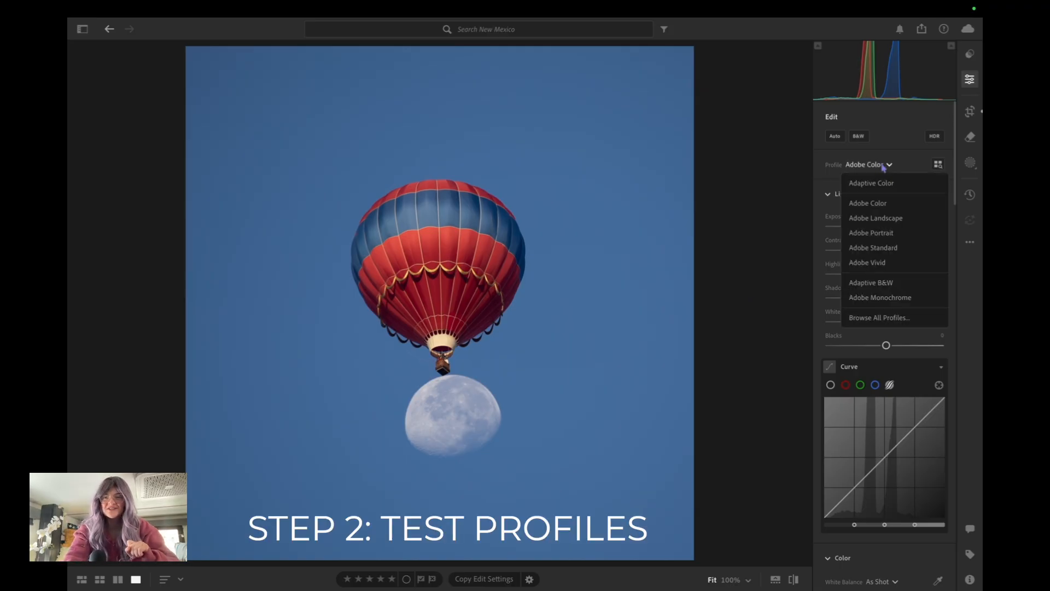
pyautogui.click(891, 222)
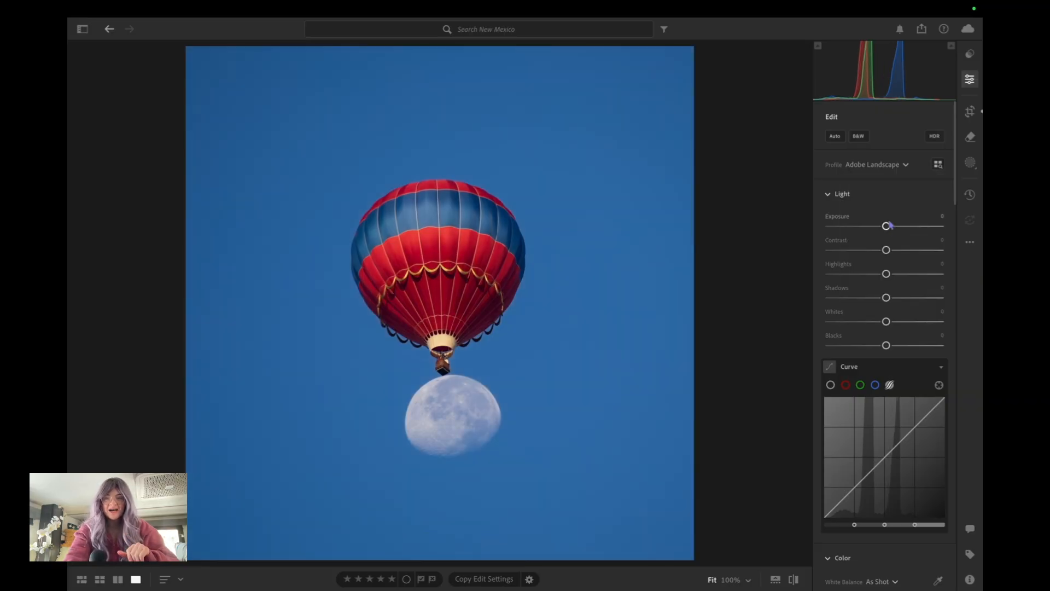
pyautogui.click(875, 165)
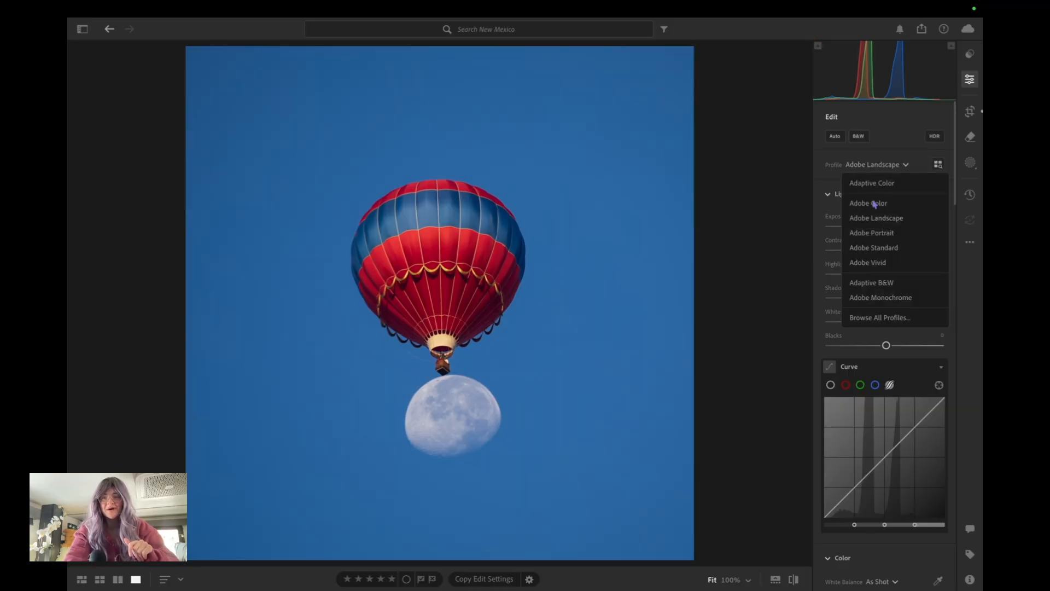
pyautogui.click(873, 185)
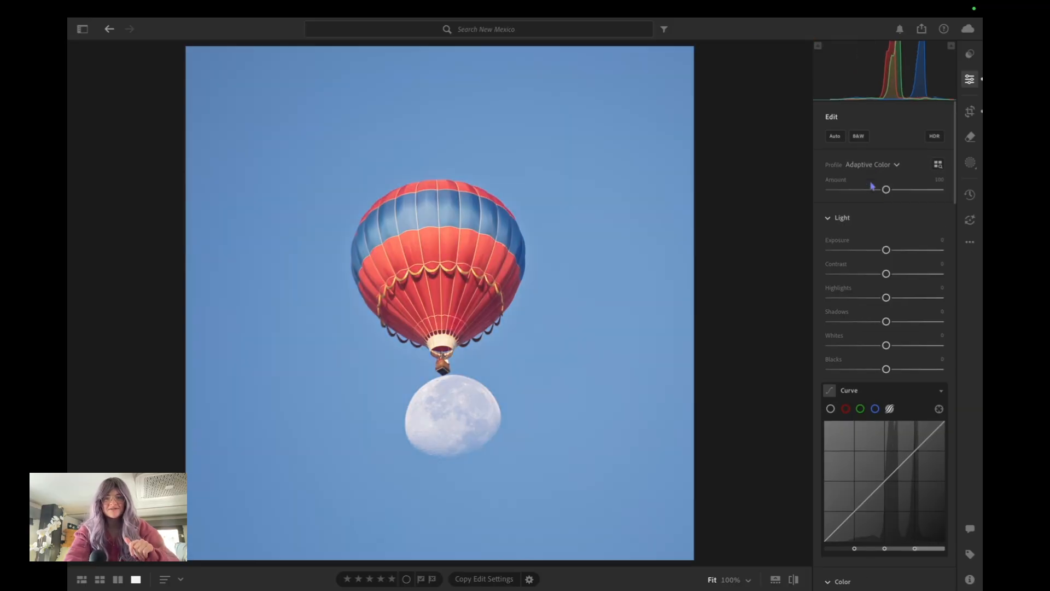
pyautogui.click(870, 164)
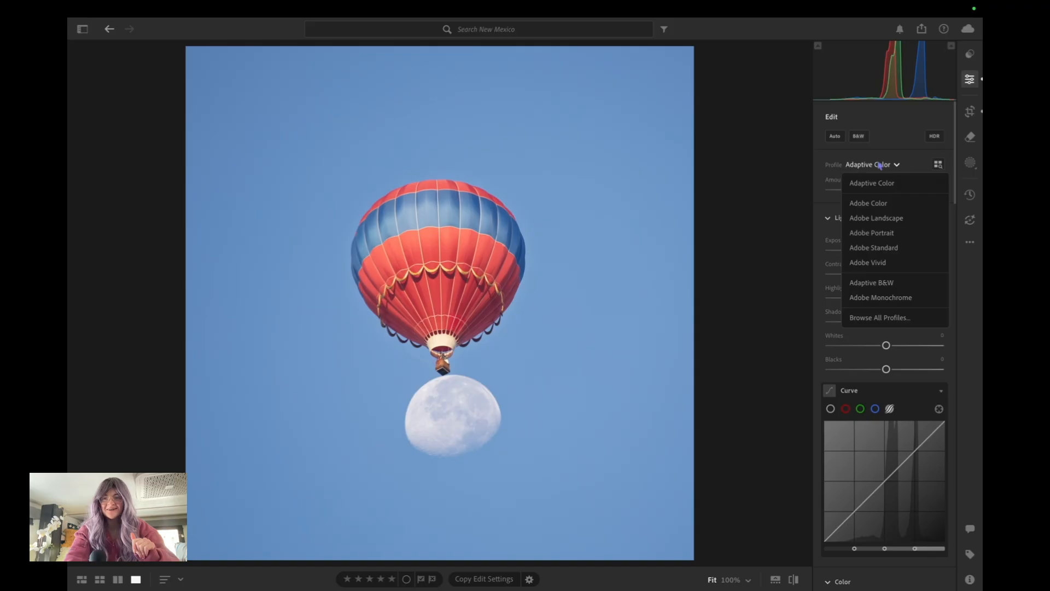
pyautogui.click(879, 205)
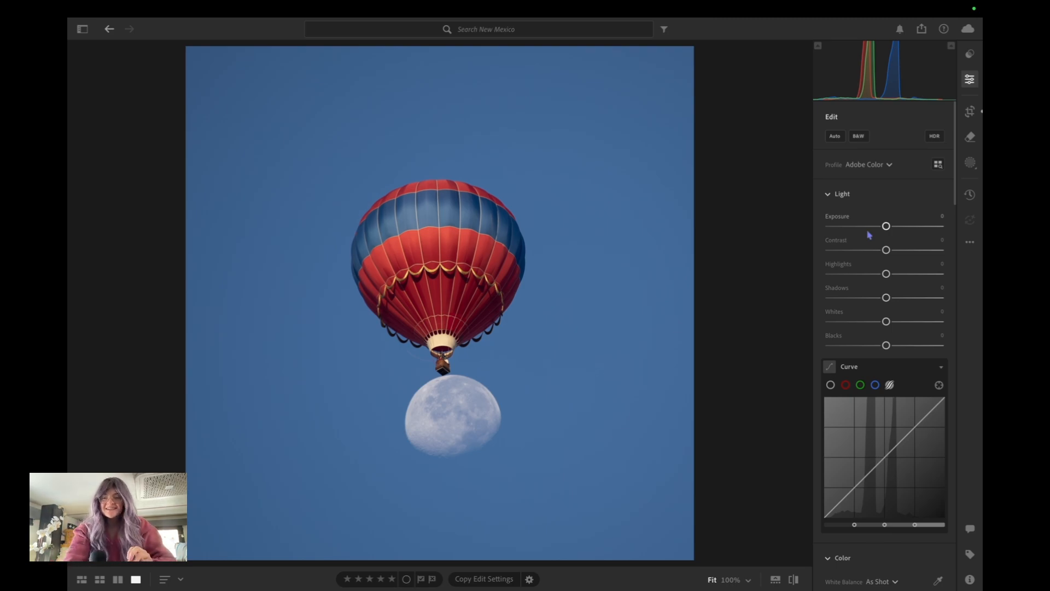
# Set a custom white balance by sampling the moon's surface, and fine-tune the colour temperature to 6,070
pyautogui.scroll(-6, 870, 235)
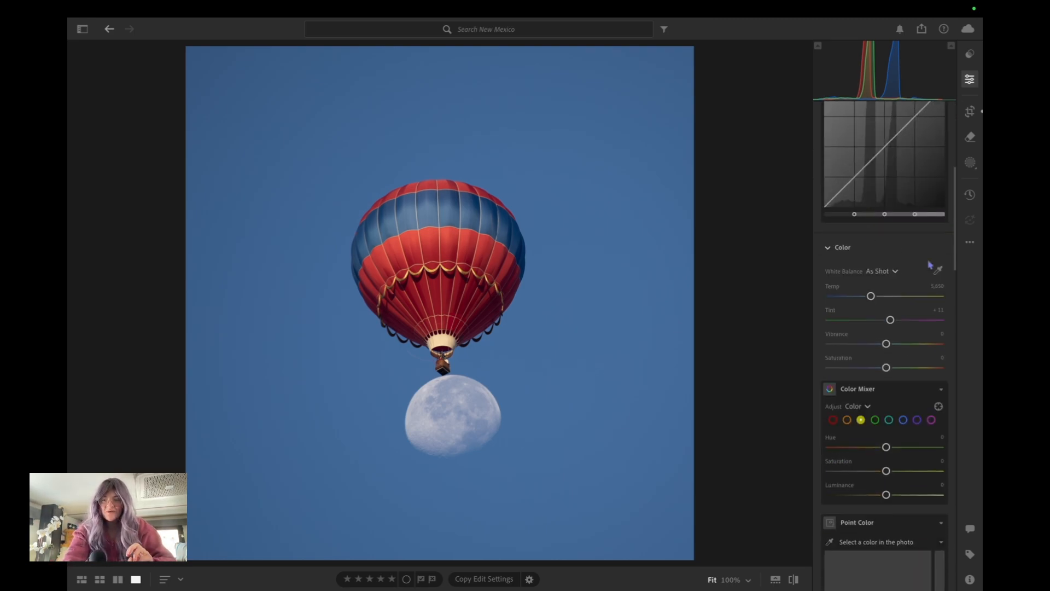
pyautogui.click(937, 271)
pyautogui.click(441, 407)
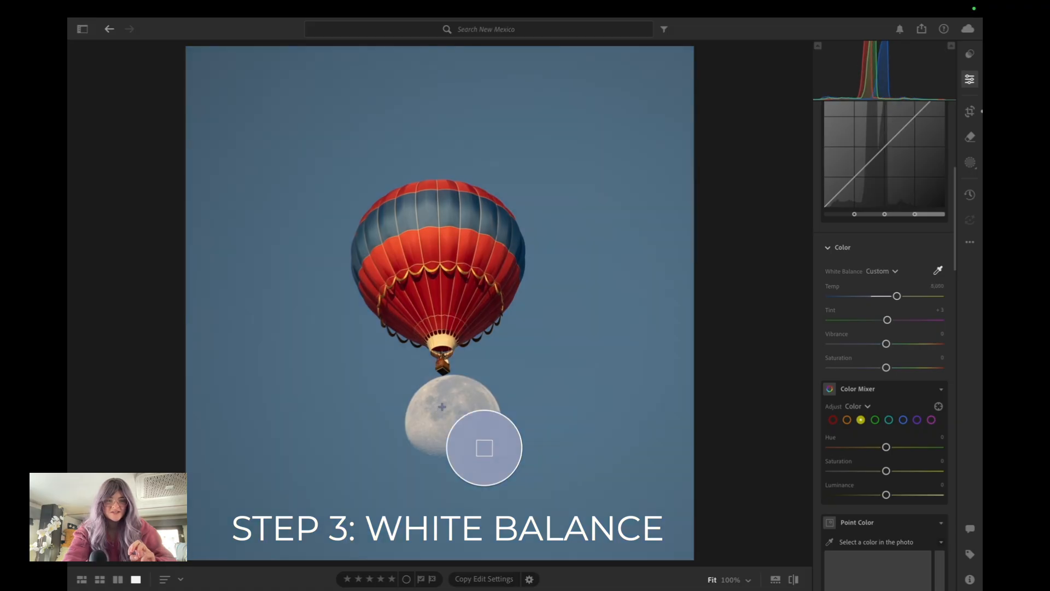
pyautogui.click(427, 415)
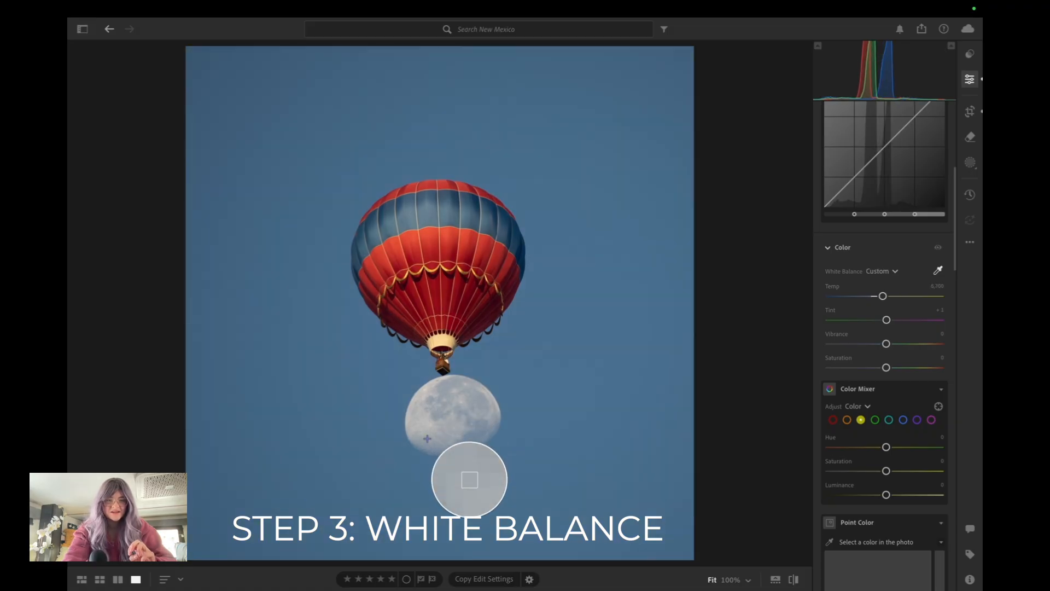
pyautogui.click(428, 416)
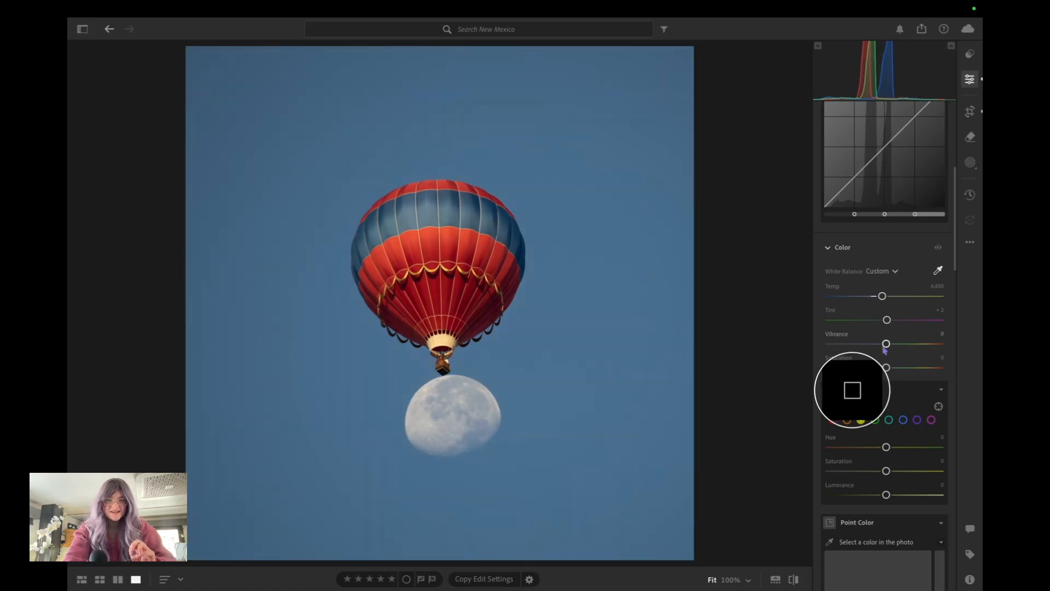
pyautogui.moveTo(883, 298); pyautogui.dragTo(875, 297)
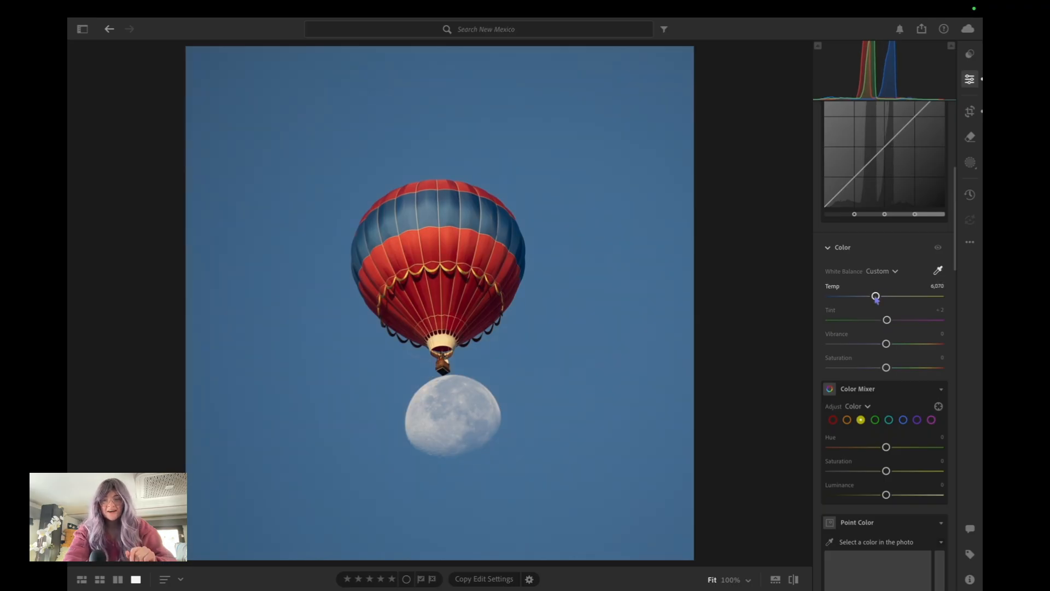
# Set Exposure to +0.16, Contrast to +5, Highlights to −9, Shadows to −10, Whites to +3 and Blacks to −10
pyautogui.scroll(-1, 886, 339)
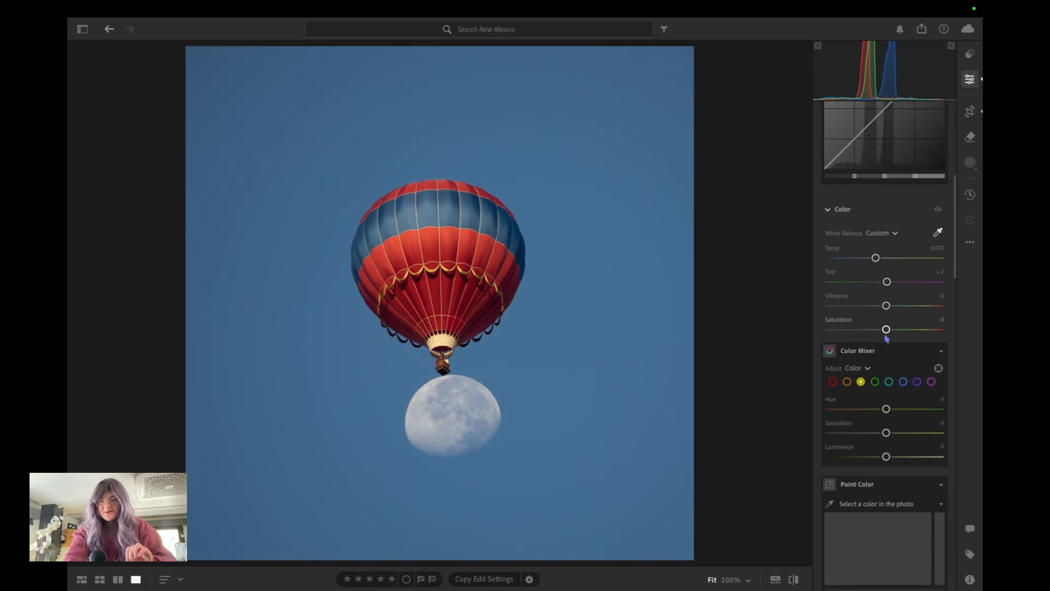
pyautogui.scroll(-2, 886, 339)
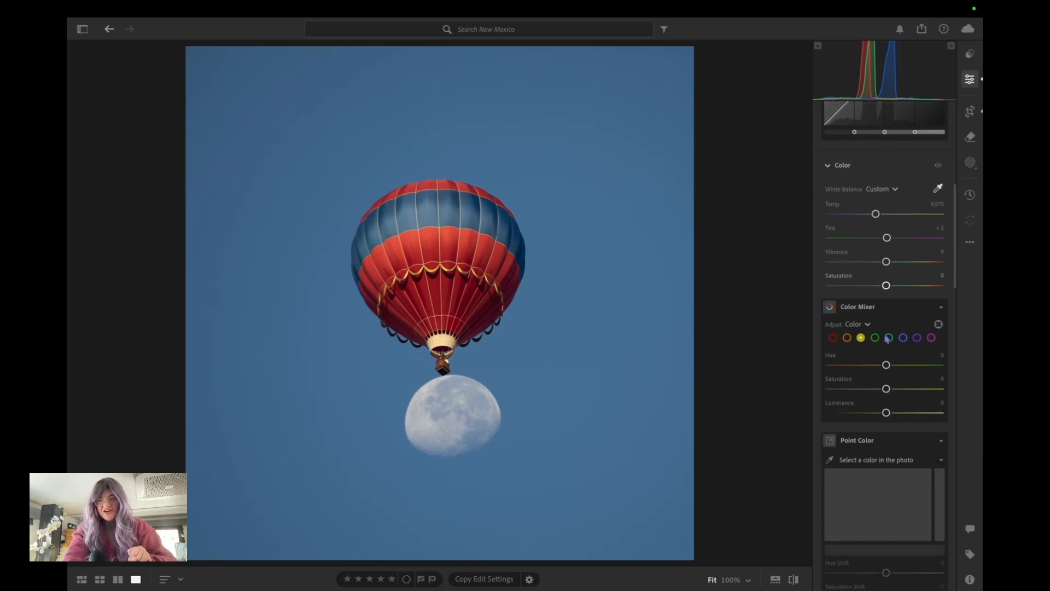
pyautogui.scroll(4, 887, 339)
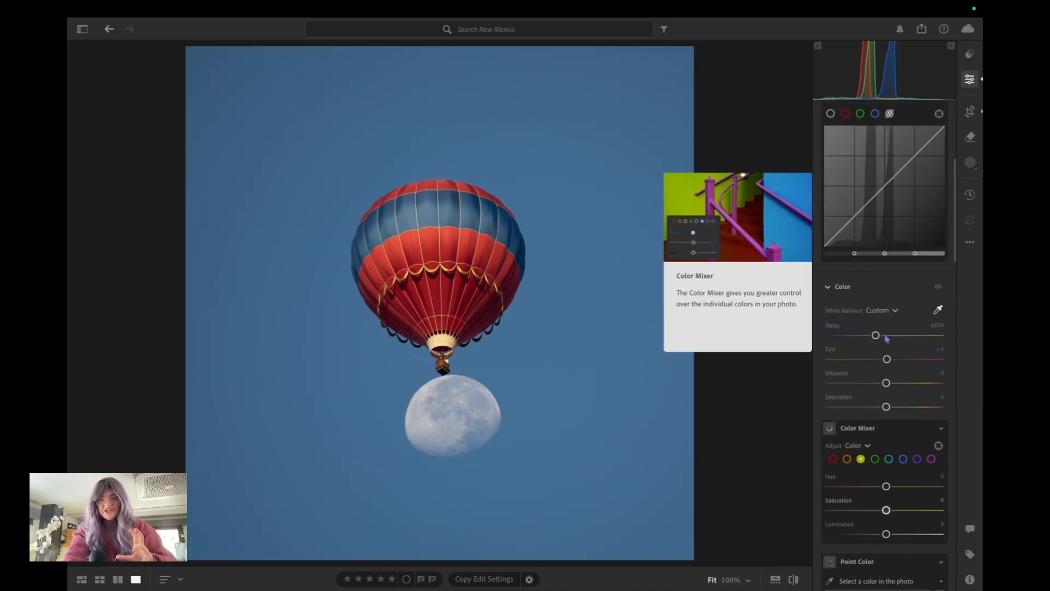
pyautogui.scroll(-2, 881, 382)
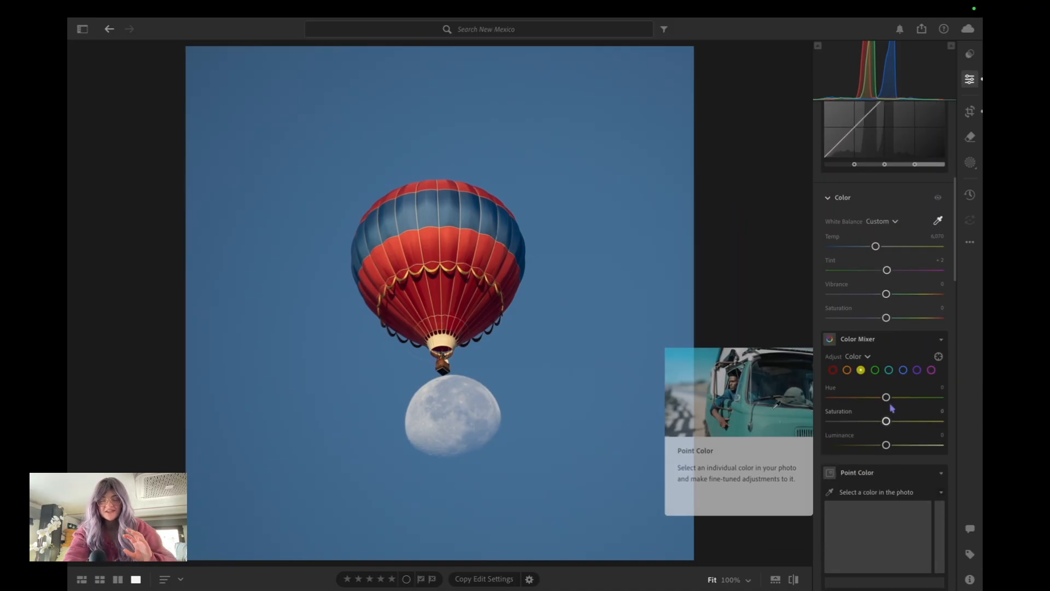
pyautogui.scroll(9, 886, 329)
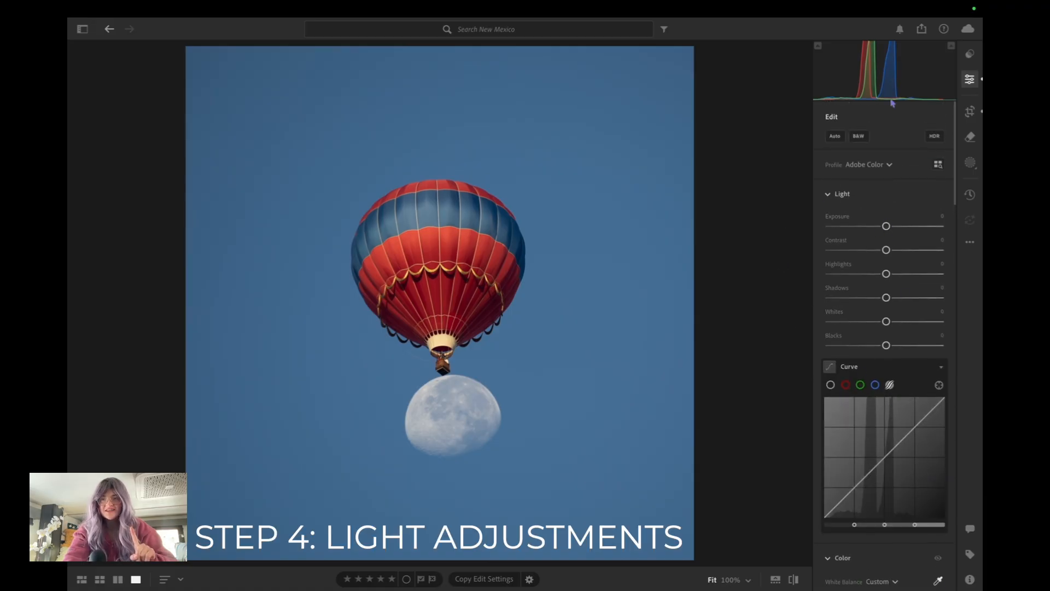
pyautogui.moveTo(886, 229); pyautogui.dragTo(886, 229)
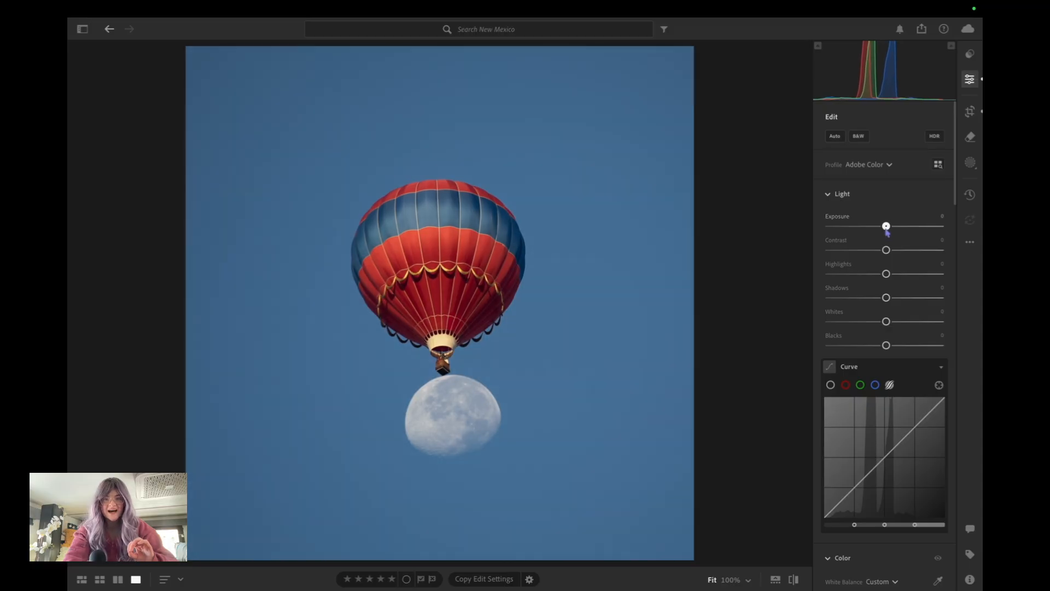
pyautogui.moveTo(887, 232)
pyautogui.mouseDown()
pyautogui.moveTo(880, 250)
pyautogui.moveTo(893, 251)
pyautogui.moveTo(878, 252)
pyautogui.moveTo(889, 253)
pyautogui.mouseUp()
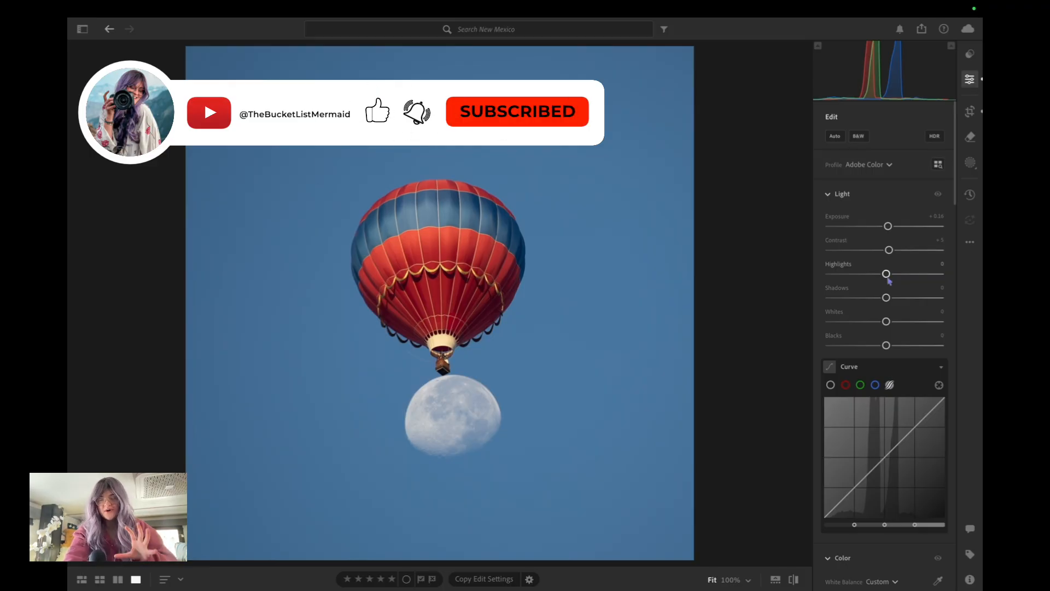
pyautogui.moveTo(887, 276)
pyautogui.mouseDown()
pyautogui.moveTo(865, 276)
pyautogui.moveTo(882, 276)
pyautogui.mouseUp()
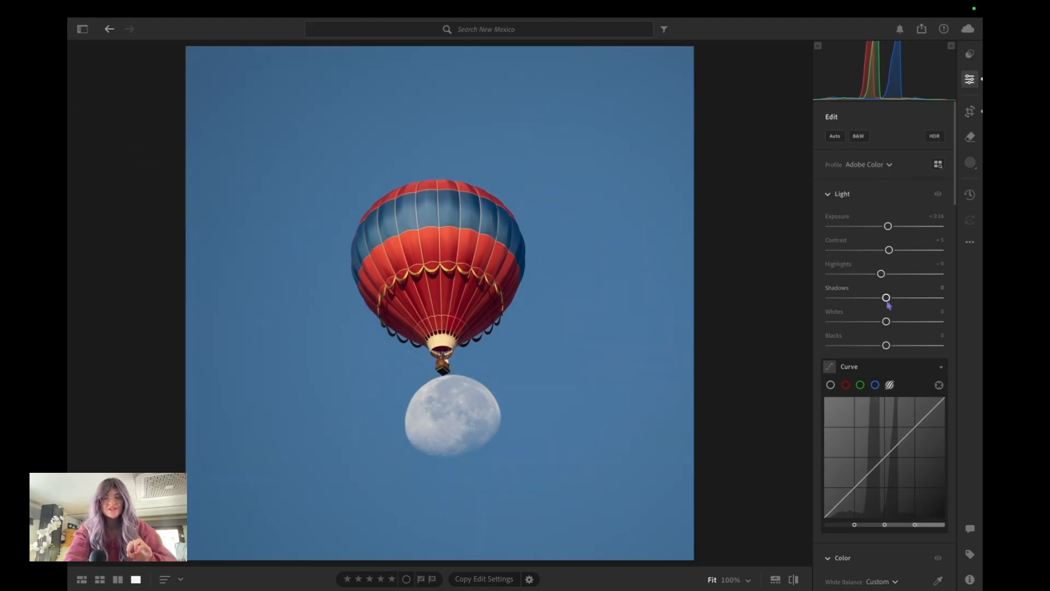
pyautogui.moveTo(886, 298); pyautogui.dragTo(882, 347)
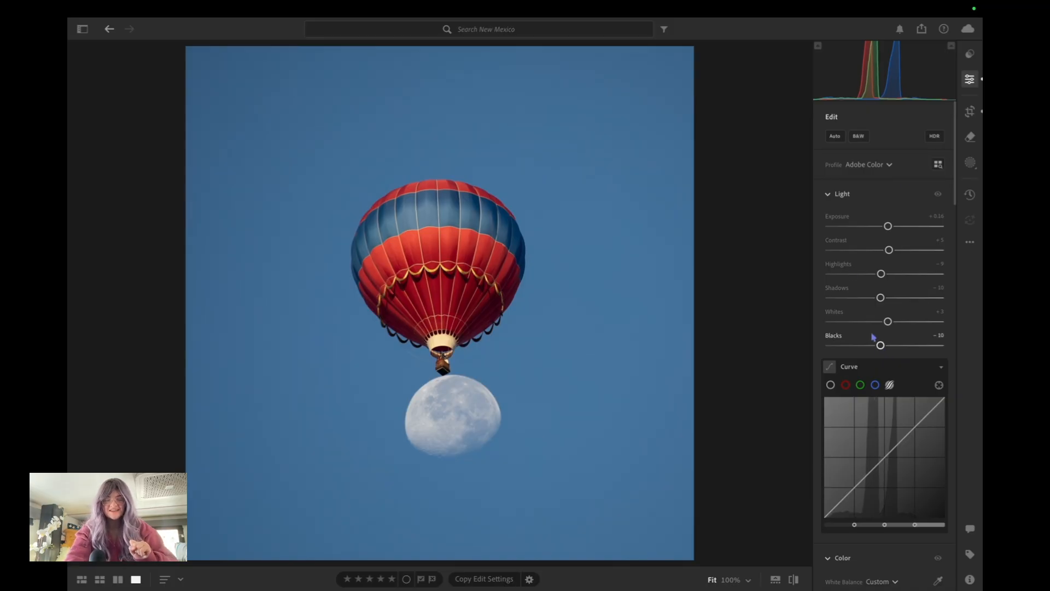
# Shape the parametric tone curve by slightly lowering its dark end and raising its Highlights to +4
pyautogui.scroll(-3, 873, 337)
pyautogui.moveTo(862, 355); pyautogui.dragTo(853, 366)
pyautogui.moveTo(913, 305); pyautogui.dragTo(917, 300)
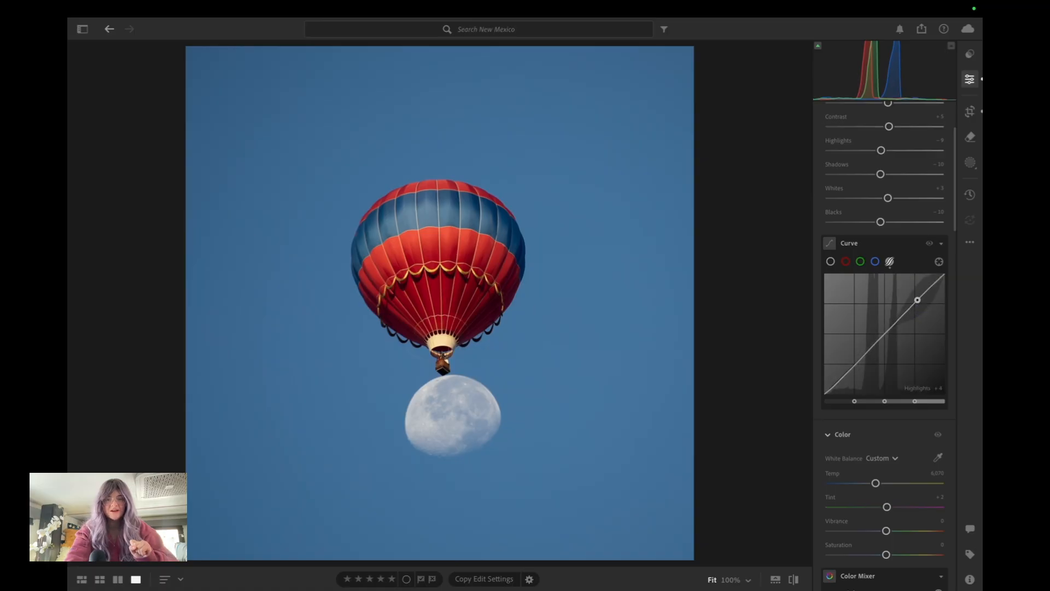
# Compare the edited photo with its original version, and return to the edited view
pyautogui.scroll(-1, 914, 305)
pyautogui.click(792, 581)
pyautogui.click(793, 581)
pyautogui.click(792, 581)
pyautogui.click(792, 581)
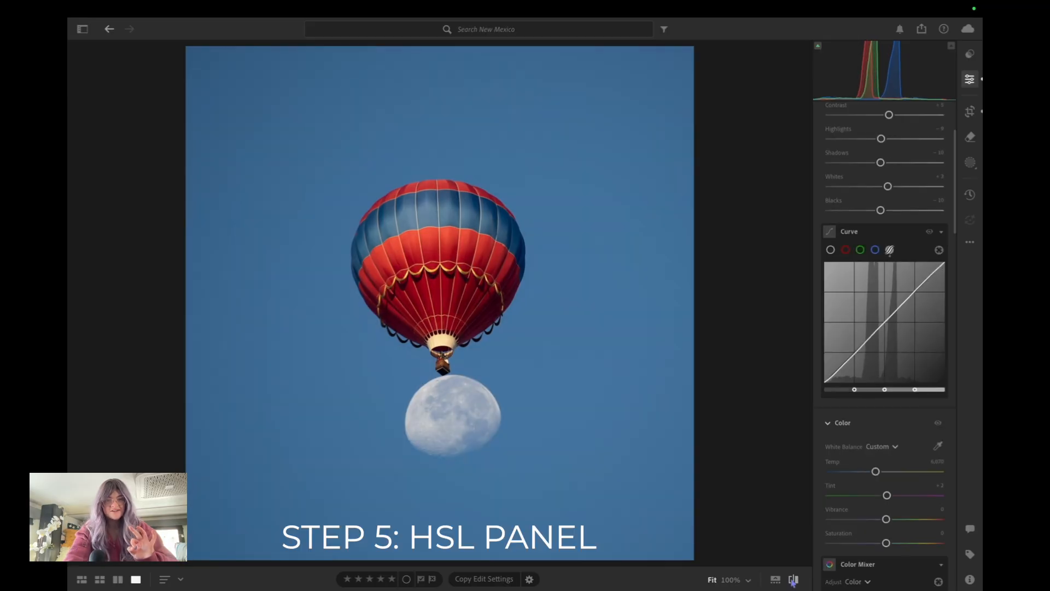
# Shift the Hue of the photo's blues to +5 in the Color Mixer
pyautogui.scroll(-10, 897, 345)
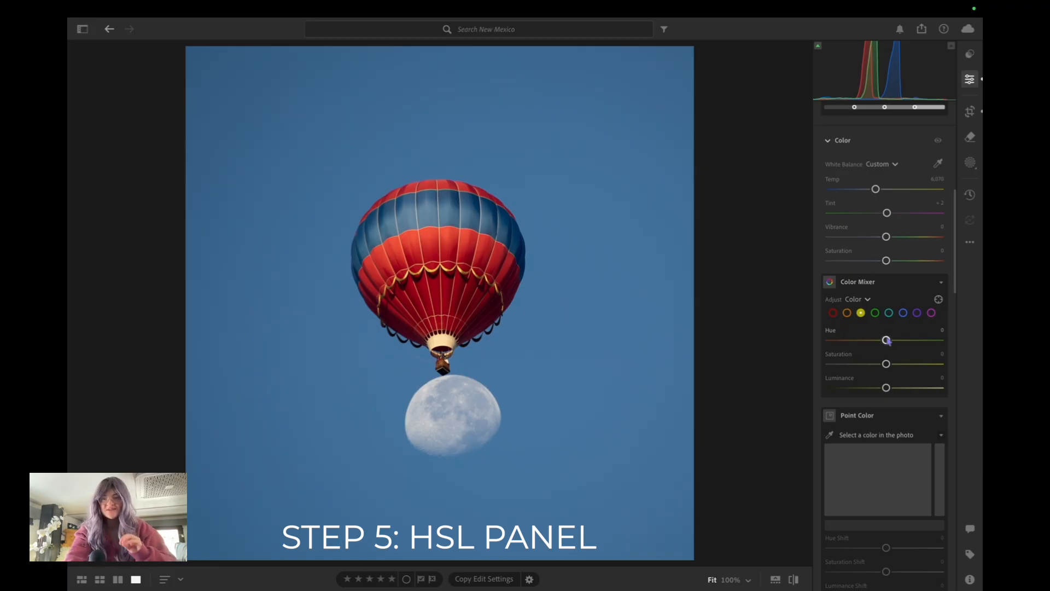
pyautogui.click(903, 312)
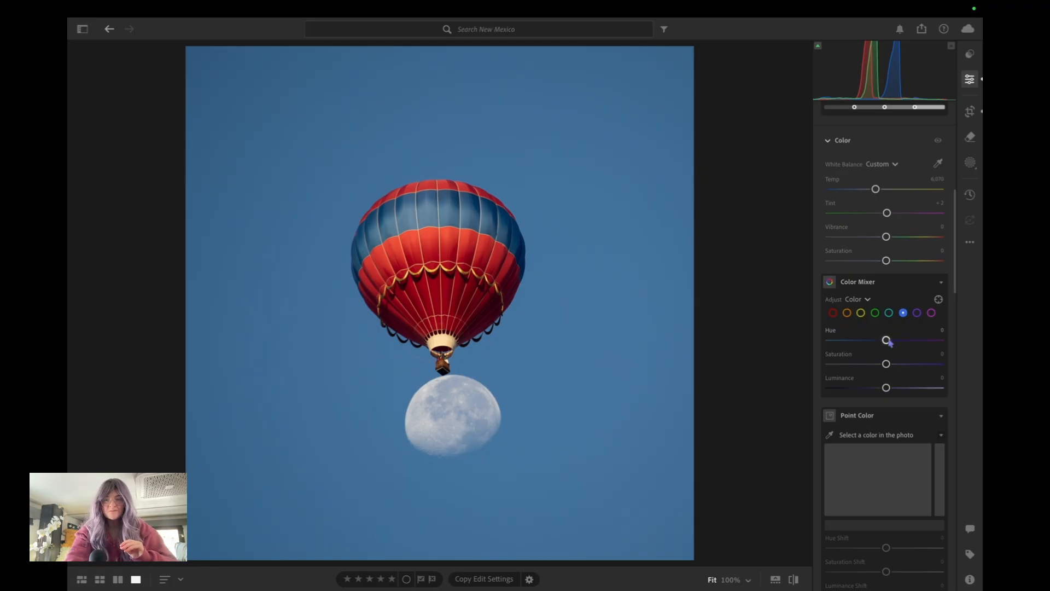
pyautogui.moveTo(886, 340)
pyautogui.mouseDown()
pyautogui.moveTo(874, 340)
pyautogui.moveTo(923, 340)
pyautogui.moveTo(844, 340)
pyautogui.moveTo(908, 339)
pyautogui.moveTo(875, 340)
pyautogui.moveTo(887, 340)
pyautogui.mouseUp()
pyautogui.moveTo(888, 345); pyautogui.dragTo(889, 345)
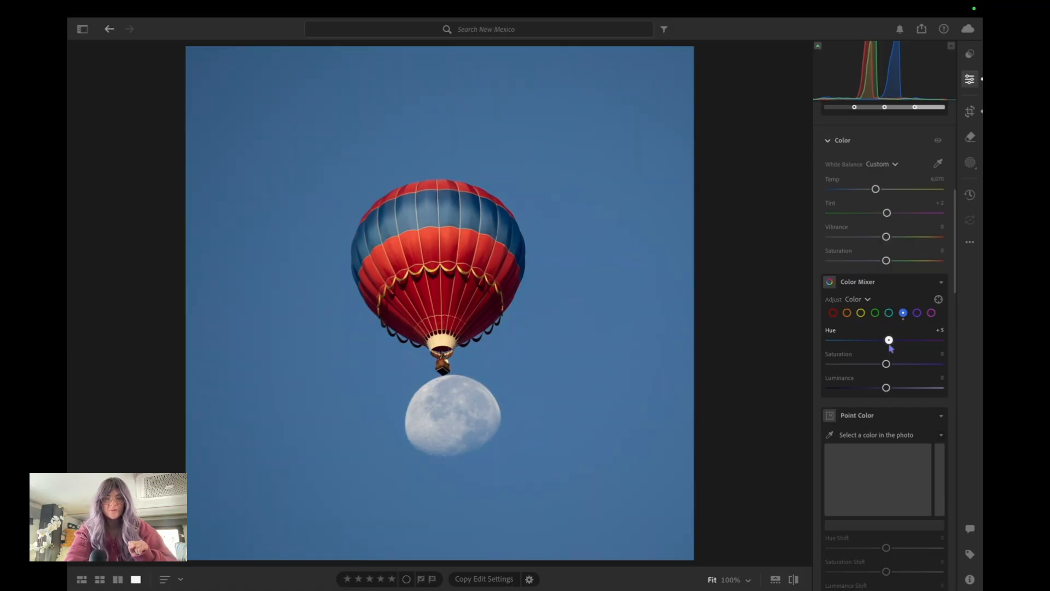
# Compare the blue hue adjustment with the original photo, and return to the edited view
pyautogui.scroll(5, 882, 323)
pyautogui.scroll(-5, 880, 313)
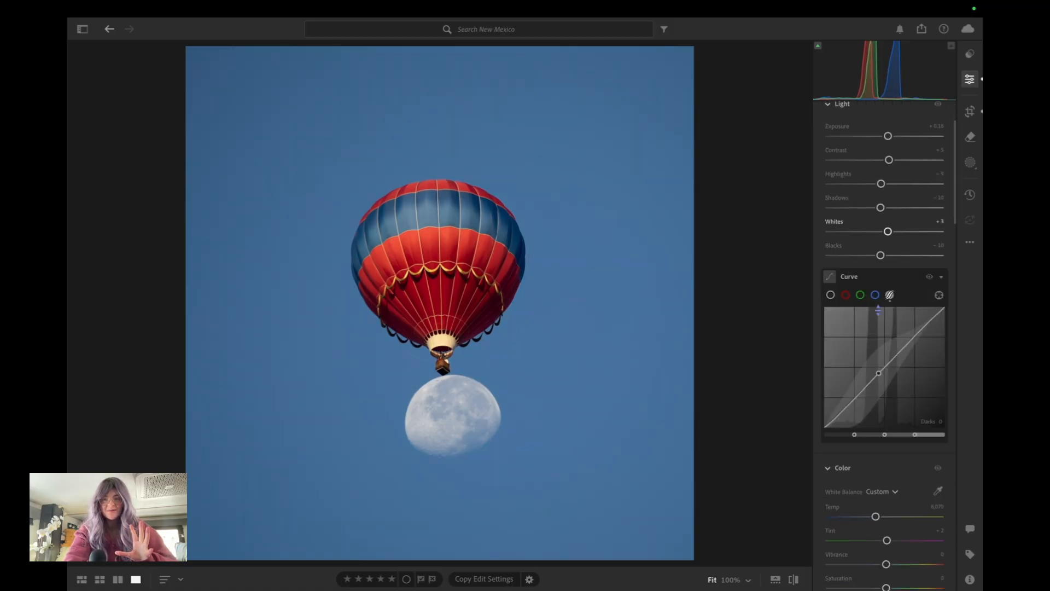
pyautogui.click(794, 579)
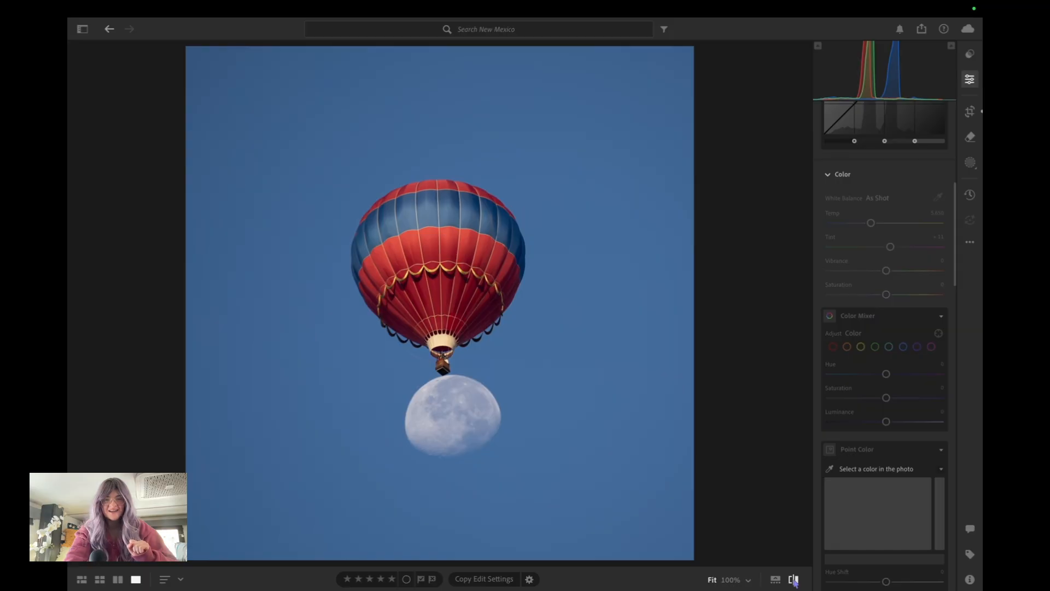
pyautogui.click(794, 581)
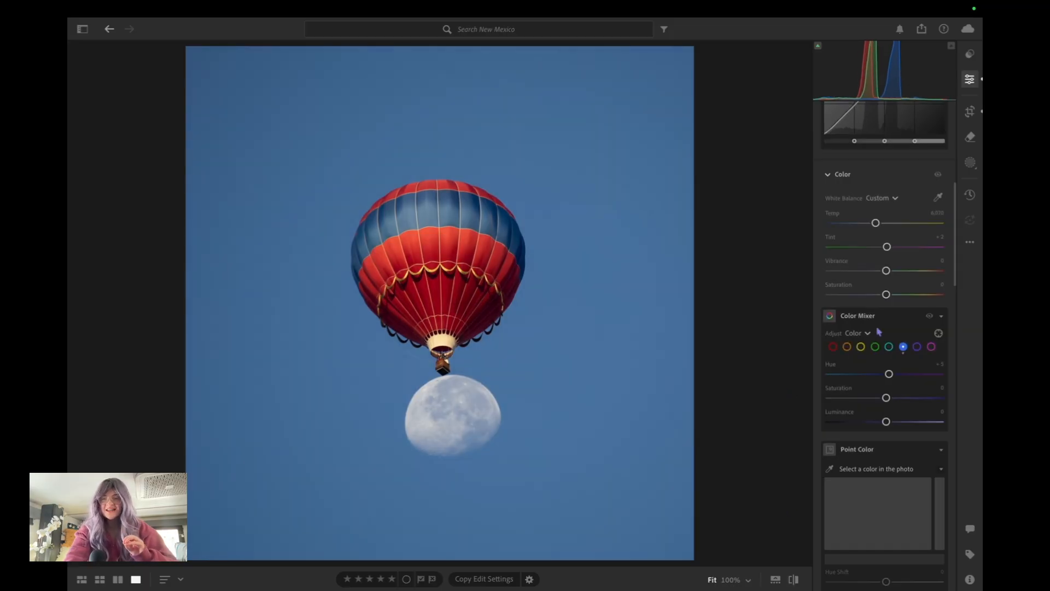
# In the Color Mixer, set the reds to Hue +3 and Saturation +15, and the yellows to Saturation +7
pyautogui.scroll(-1, 878, 332)
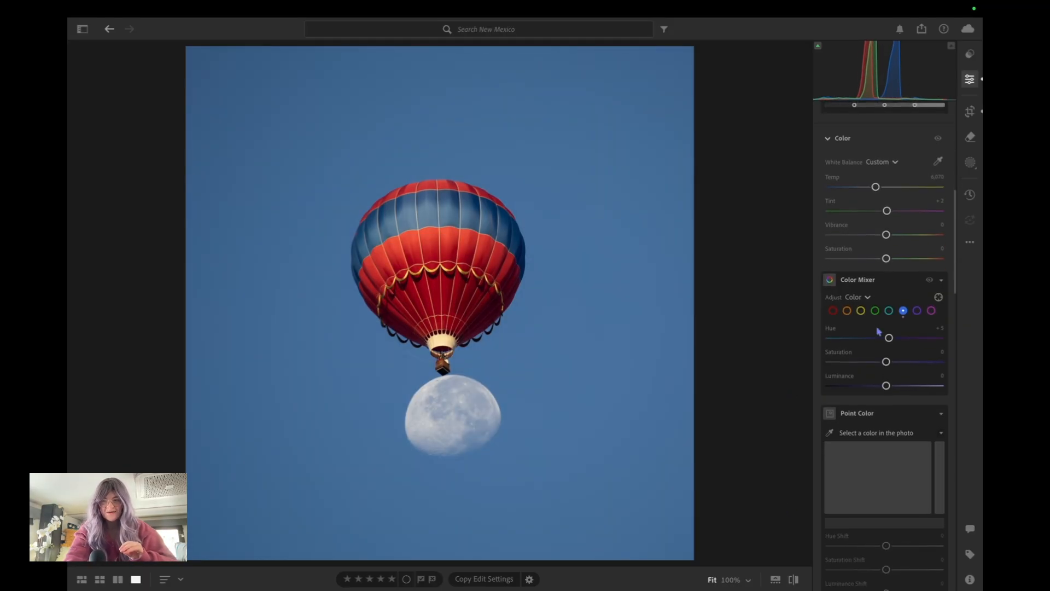
pyautogui.click(833, 310)
pyautogui.moveTo(887, 363); pyautogui.dragTo(889, 339)
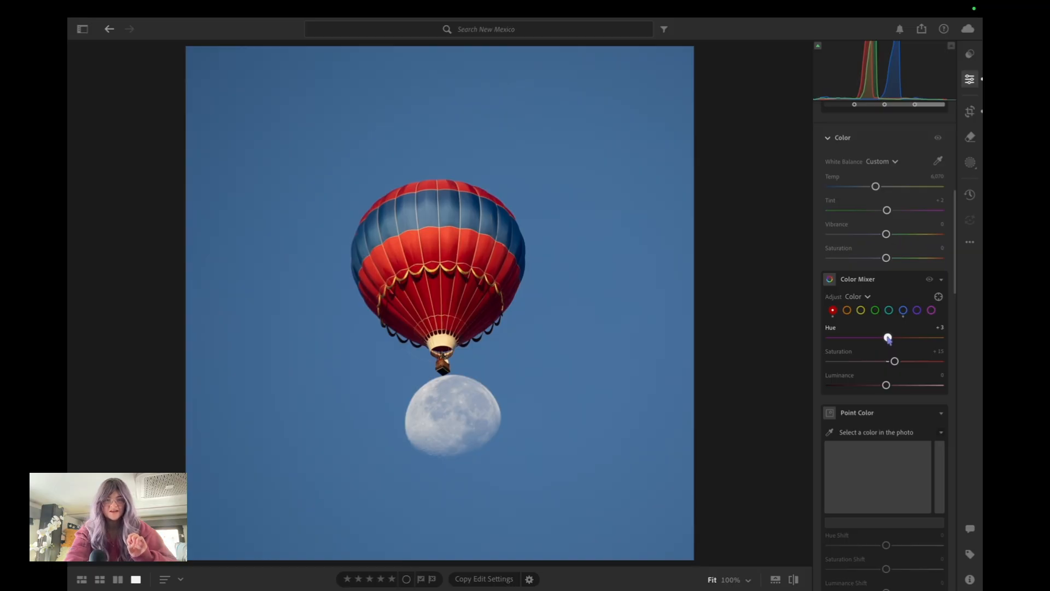
pyautogui.scroll(-2, 886, 333)
pyautogui.click(861, 267)
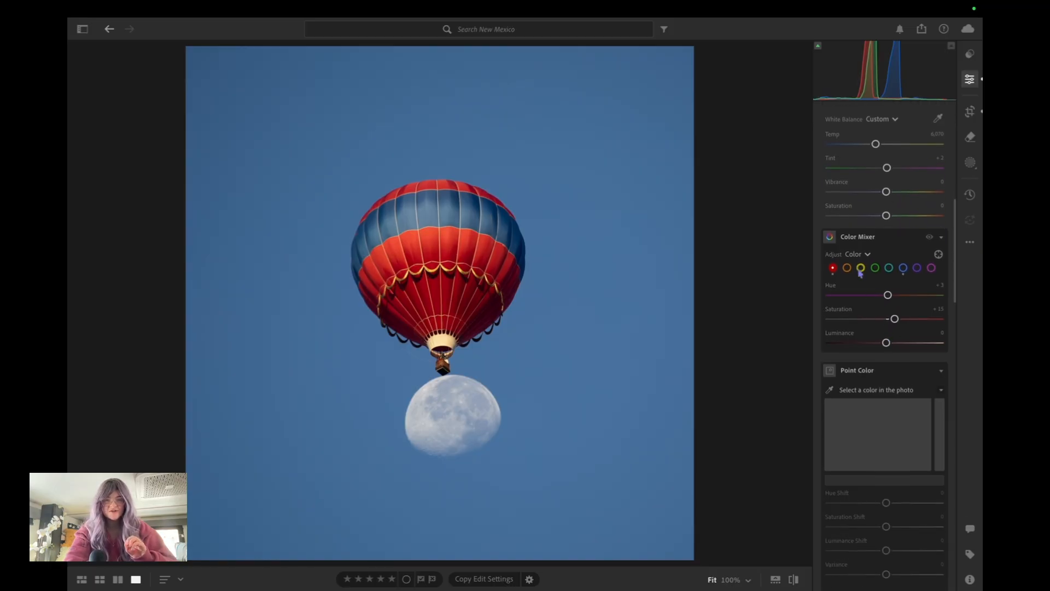
pyautogui.moveTo(886, 319); pyautogui.dragTo(890, 319)
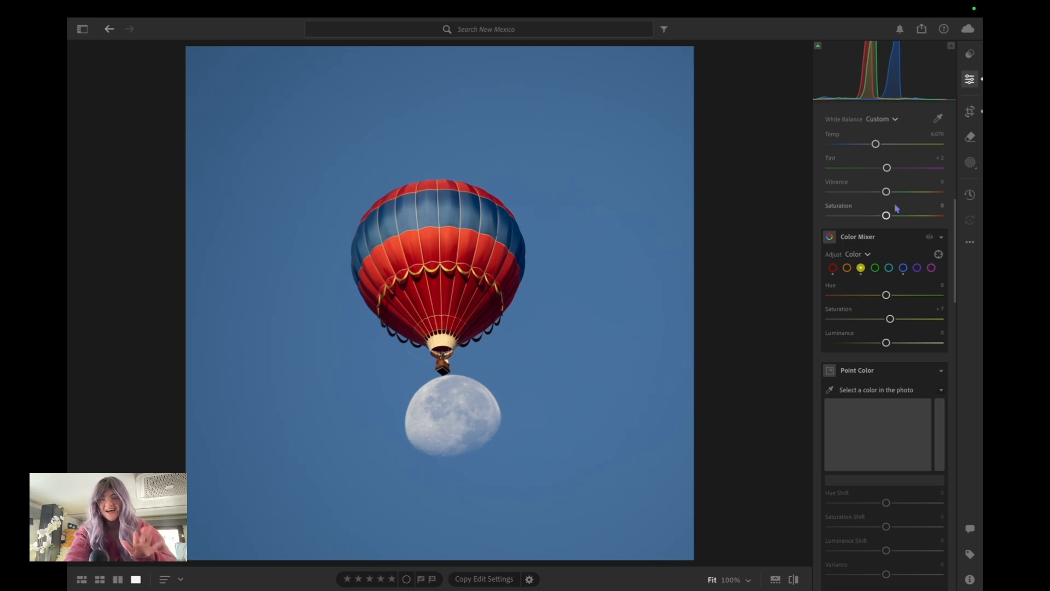
# Compare the colour-mixed photo with its original version, and return to the edited view
pyautogui.scroll(-3, 897, 208)
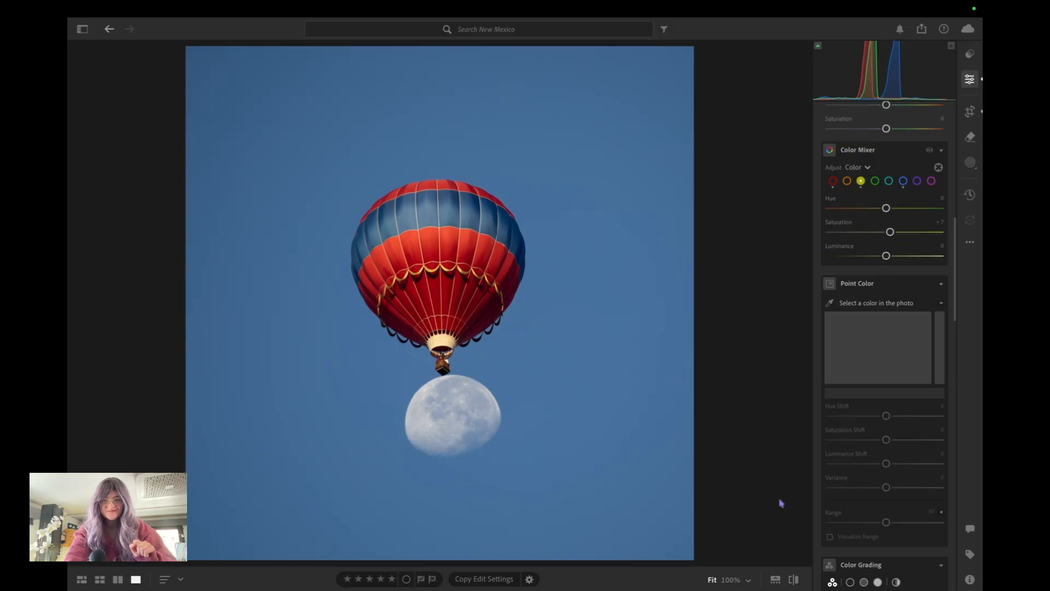
pyautogui.click(794, 579)
pyautogui.click(794, 580)
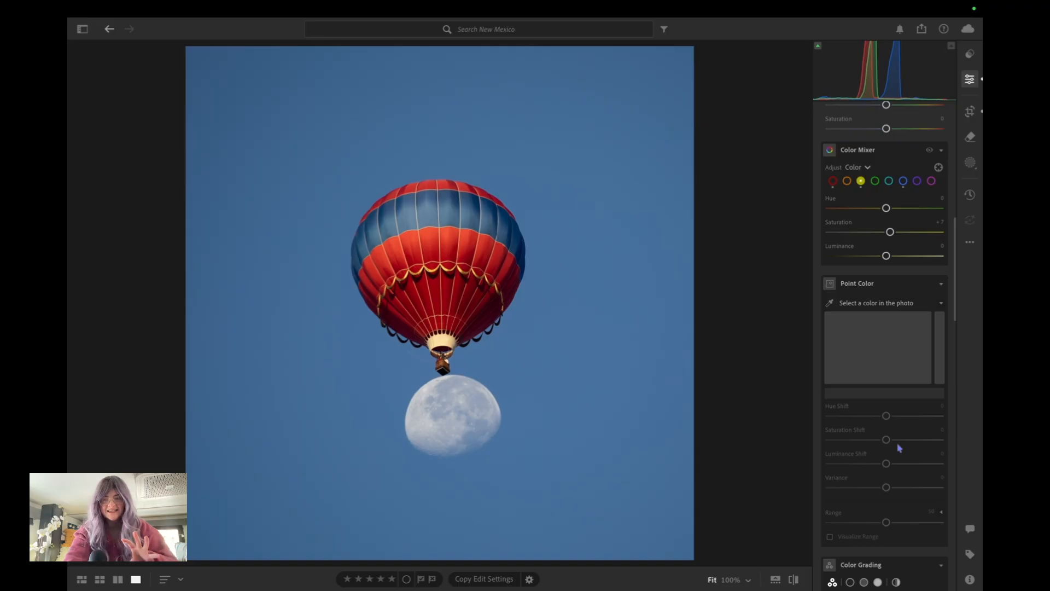
# Colour grade the photo with a slight blue tint in the shadows and a slight yellow tint in the highlights
pyautogui.scroll(-10, 899, 448)
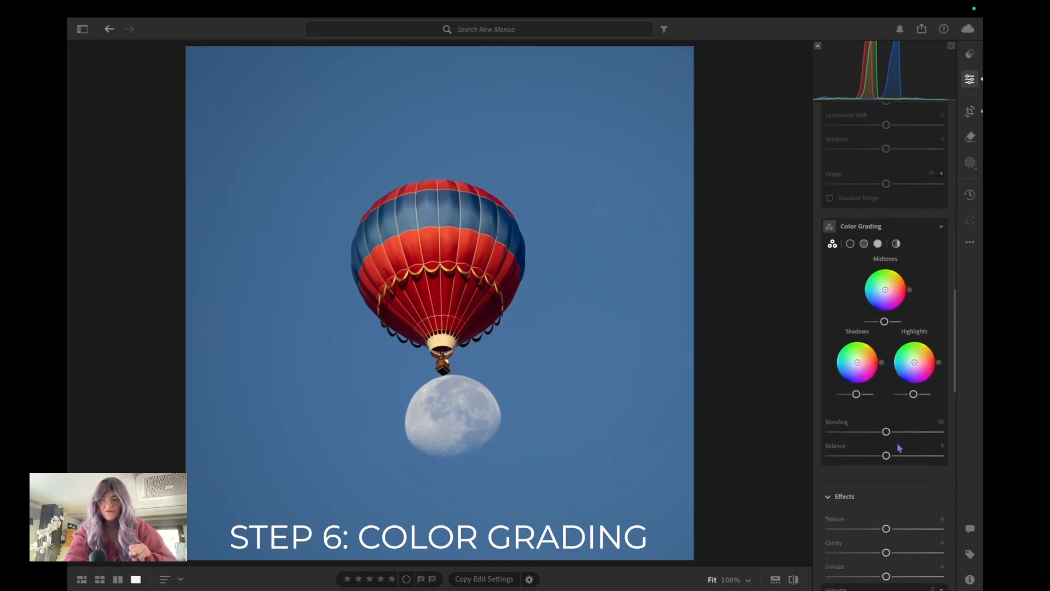
pyautogui.scroll(1, 899, 448)
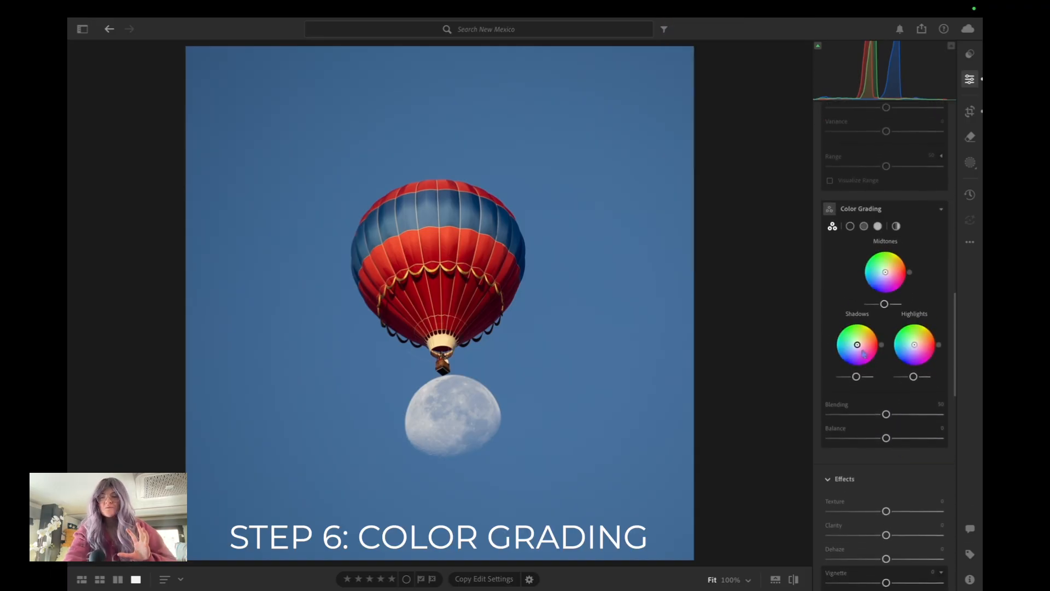
pyautogui.moveTo(857, 346); pyautogui.dragTo(917, 344)
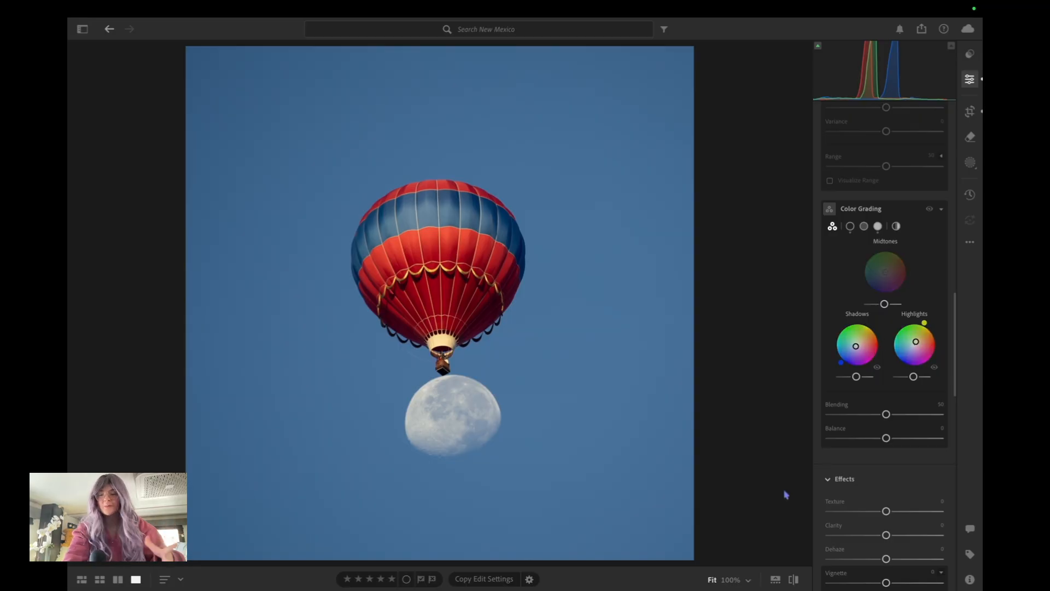
# Toggle between the original and the colour-graded photo to compare them, ending on the edited view
pyautogui.click(793, 580)
pyautogui.click(793, 583)
pyautogui.click(794, 583)
pyautogui.click(793, 583)
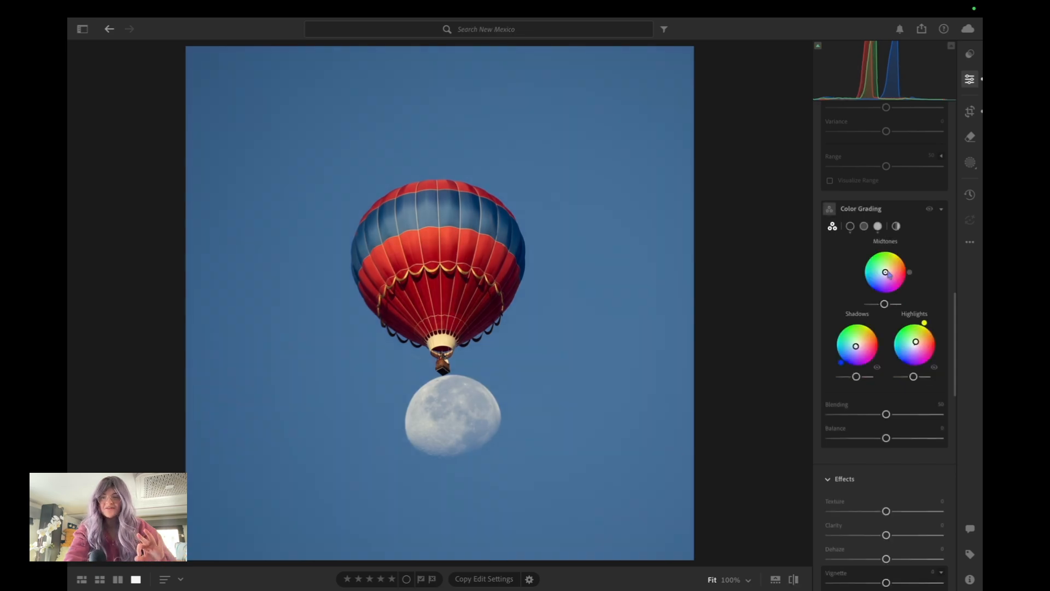
# Set the effects to Texture +8, Clarity +22, Dehaze −3 and Vignette −11
pyautogui.scroll(-2, 897, 425)
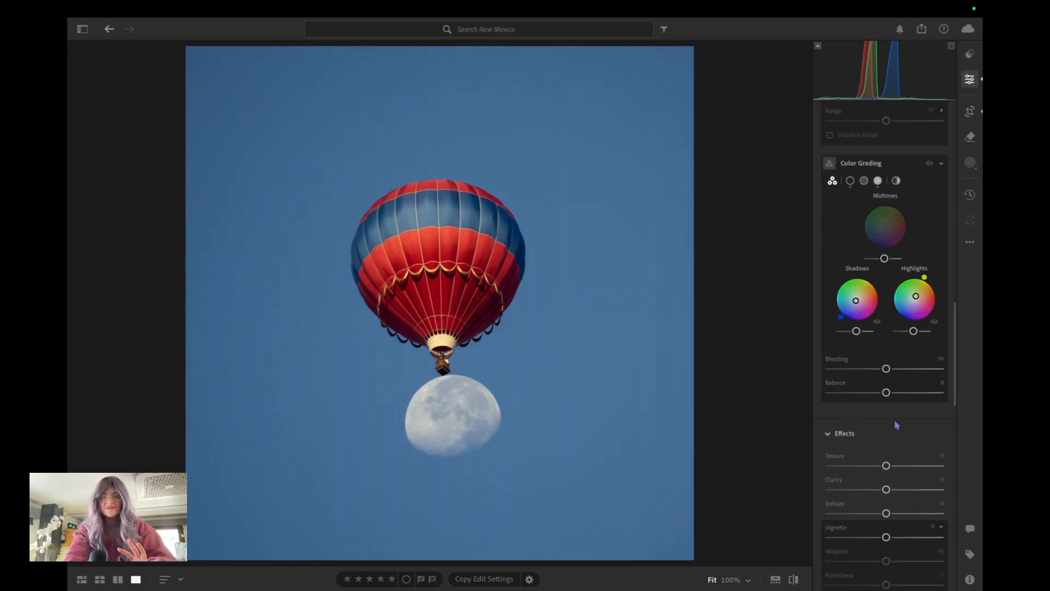
pyautogui.scroll(-8, 897, 425)
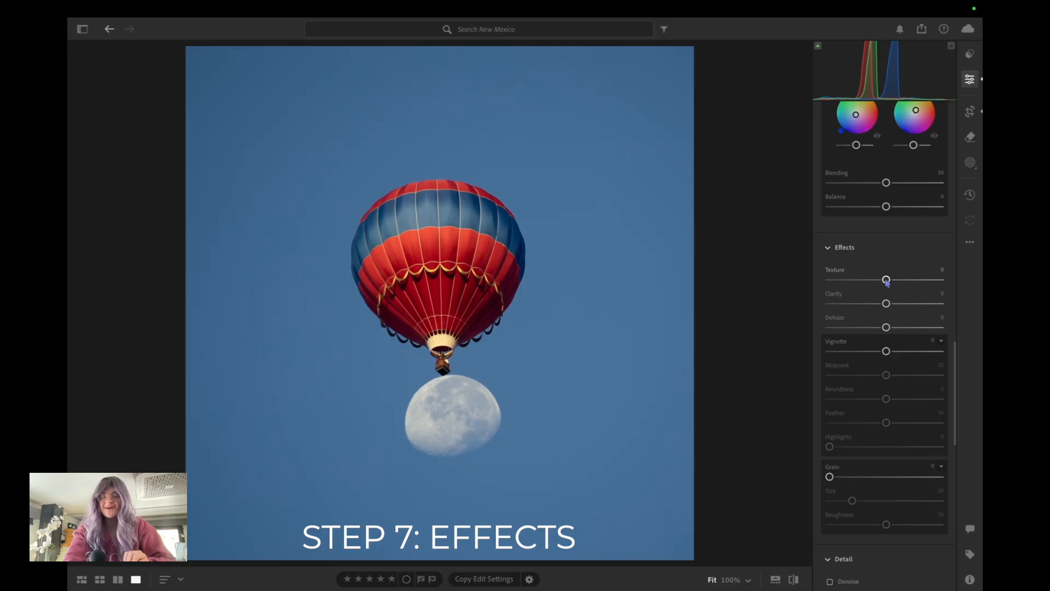
pyautogui.moveTo(886, 280); pyautogui.dragTo(882, 332)
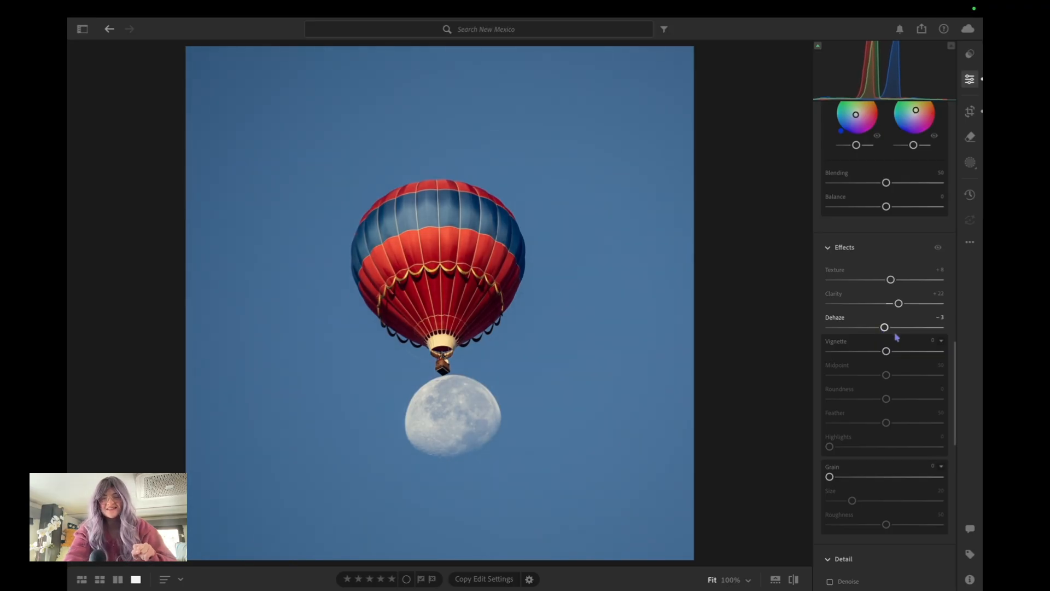
pyautogui.click(933, 341)
pyautogui.write('-11')
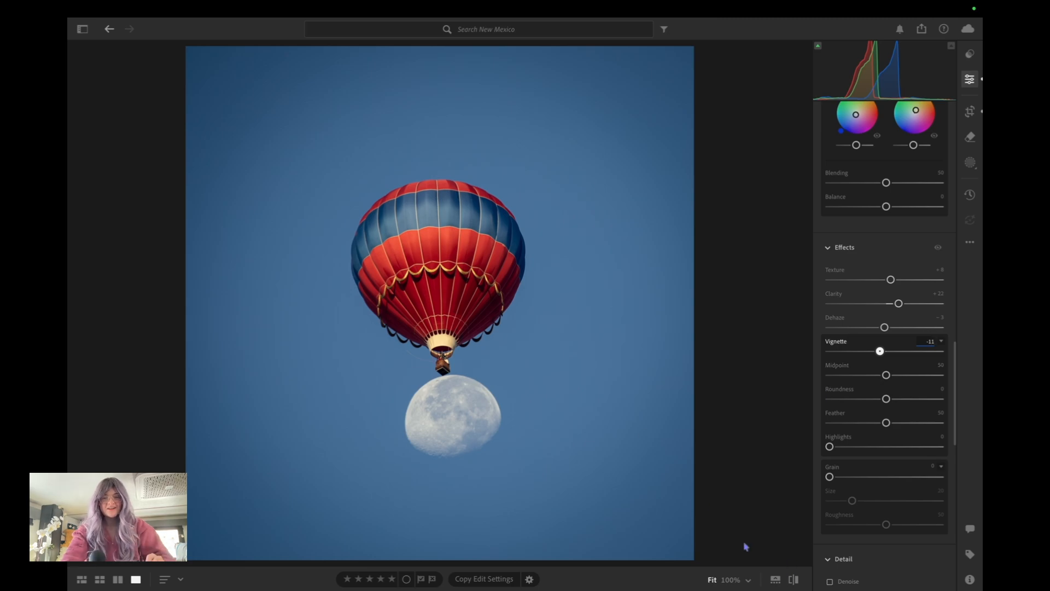
# Toggle between the original and edited photo to judge the effects and vignette, ending on the edited view
pyautogui.click(793, 579)
pyautogui.click(793, 578)
pyautogui.click(793, 578)
pyautogui.click(793, 579)
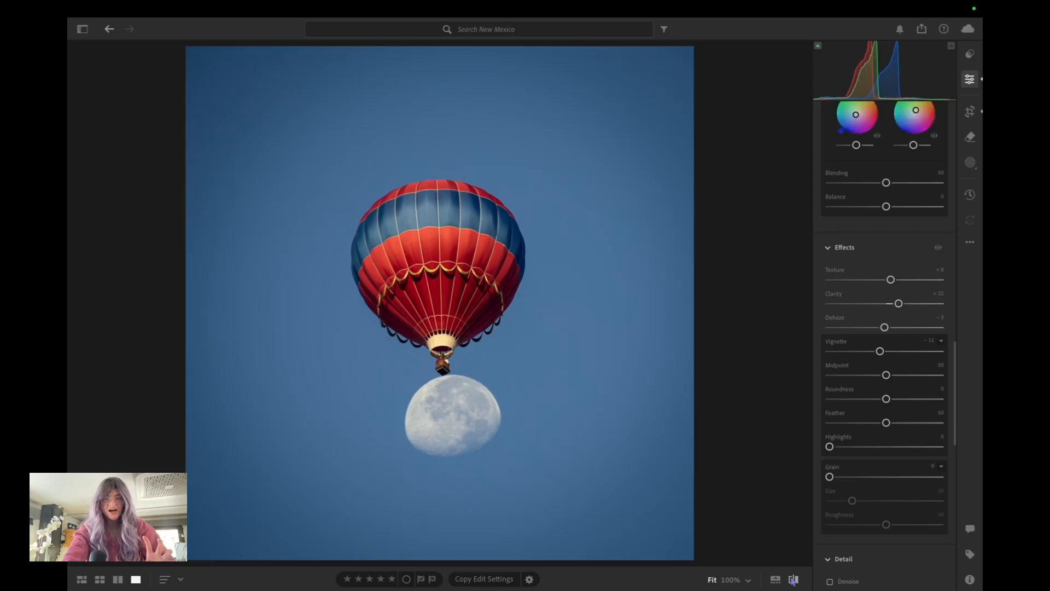
# Soften the Vignette to −9, and check the photo against its original version
pyautogui.moveTo(882, 358); pyautogui.dragTo(883, 356)
pyautogui.click(794, 579)
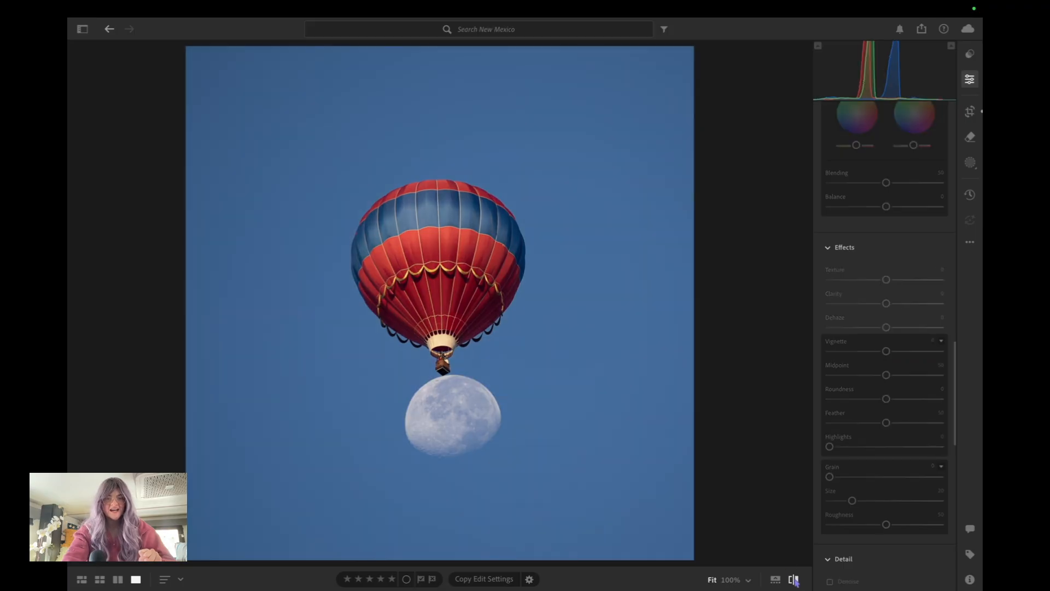
pyautogui.click(794, 579)
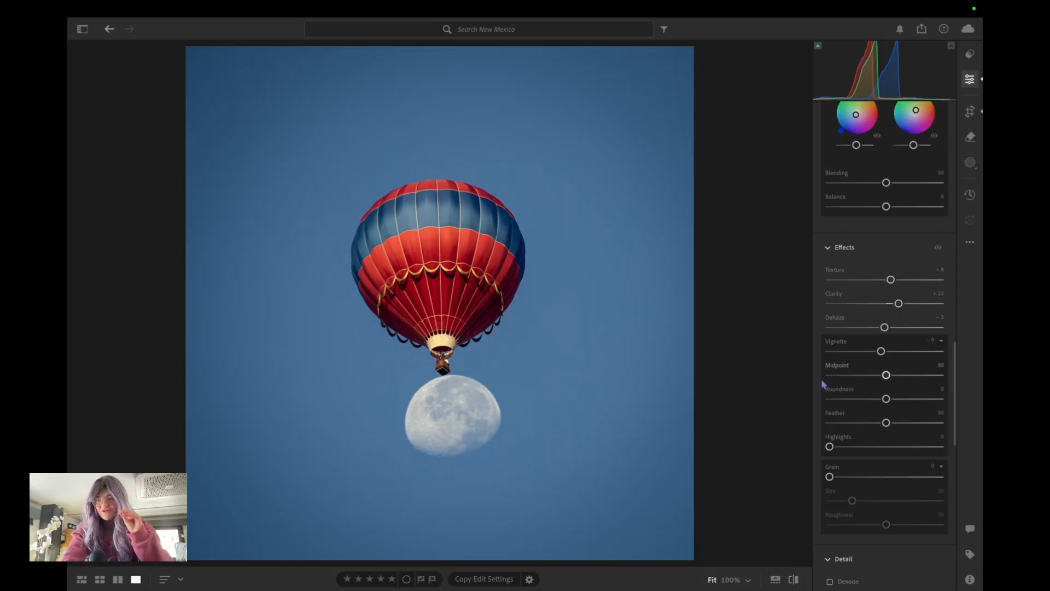
# Apply Denoise to the photo and slightly increase its Sharpening
pyautogui.scroll(-1, 905, 429)
pyautogui.scroll(-3, 904, 428)
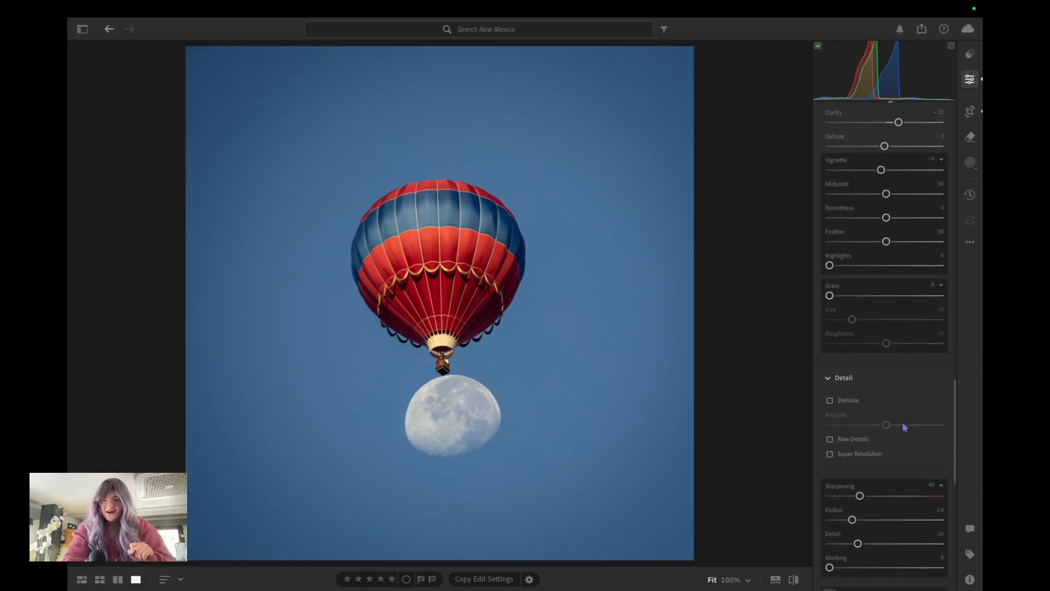
pyautogui.click(831, 402)
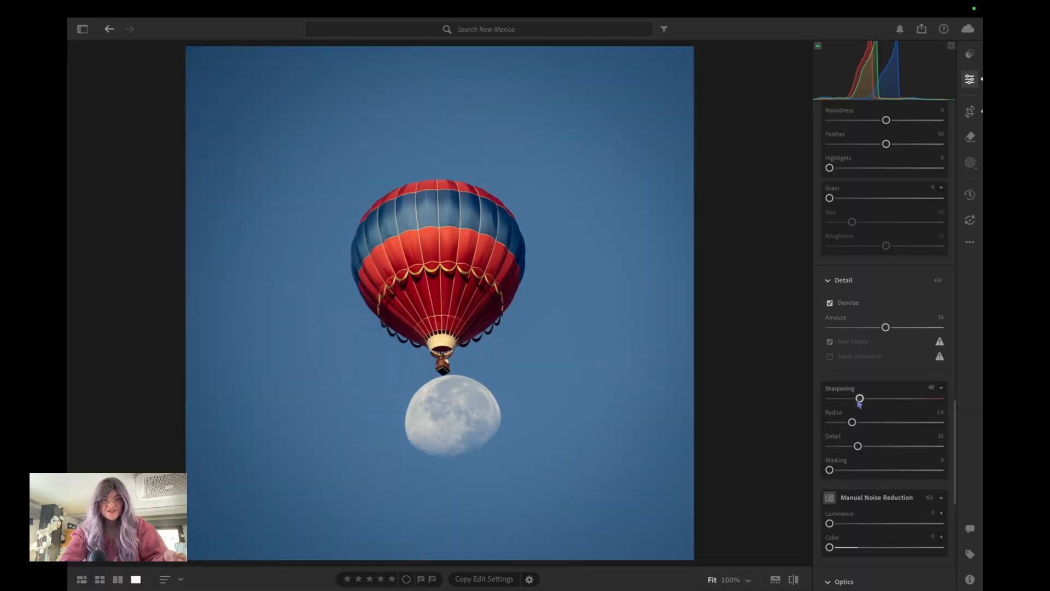
pyautogui.moveTo(860, 400); pyautogui.dragTo(870, 400)
# Try the lens corrections on the photo, and turn them back off
pyautogui.scroll(-2, 870, 397)
pyautogui.scroll(-5, 870, 395)
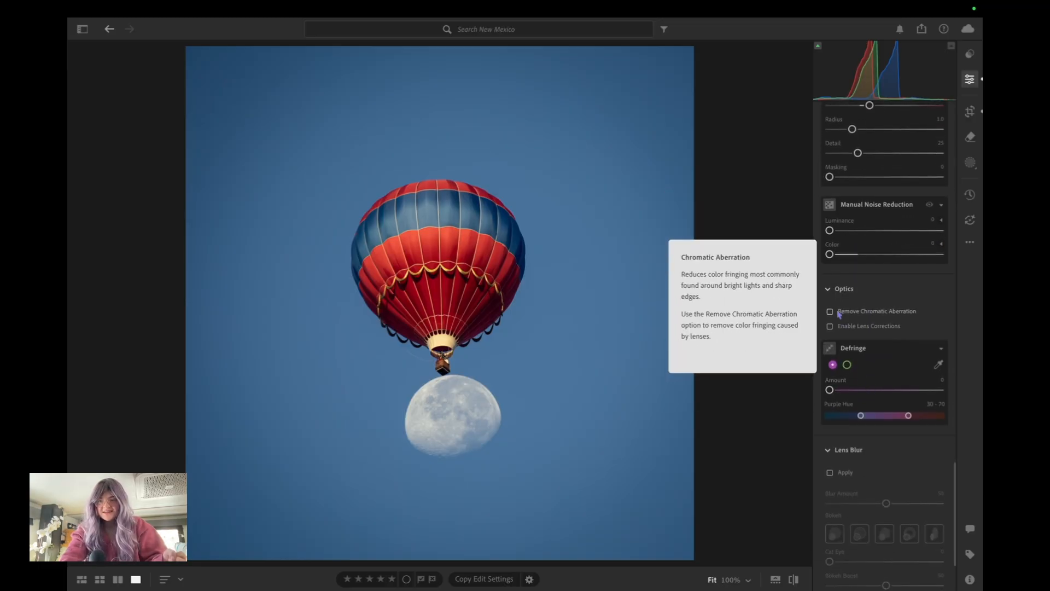
pyautogui.click(829, 327)
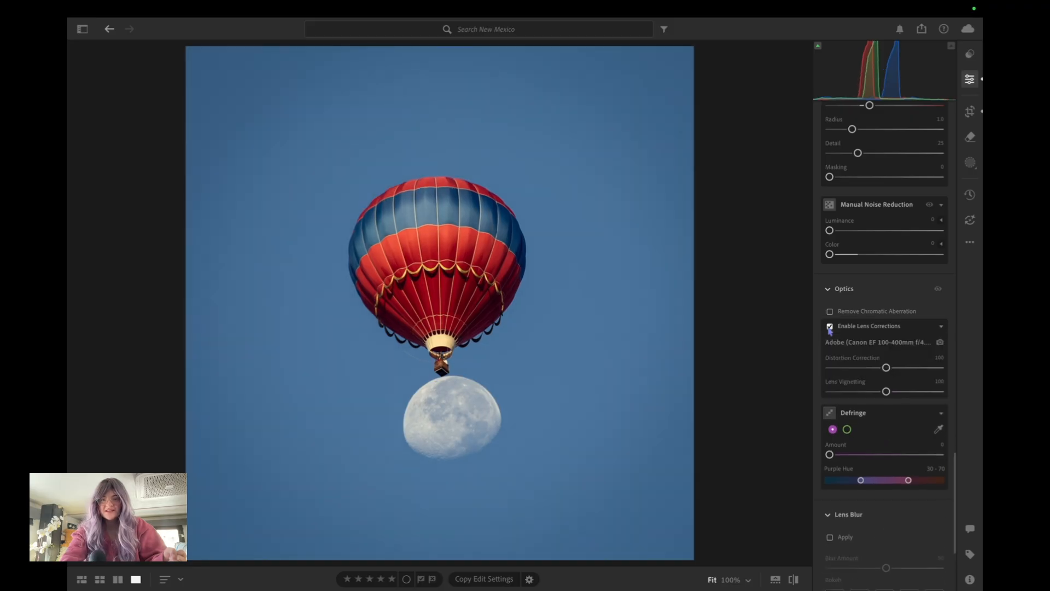
pyautogui.click(829, 327)
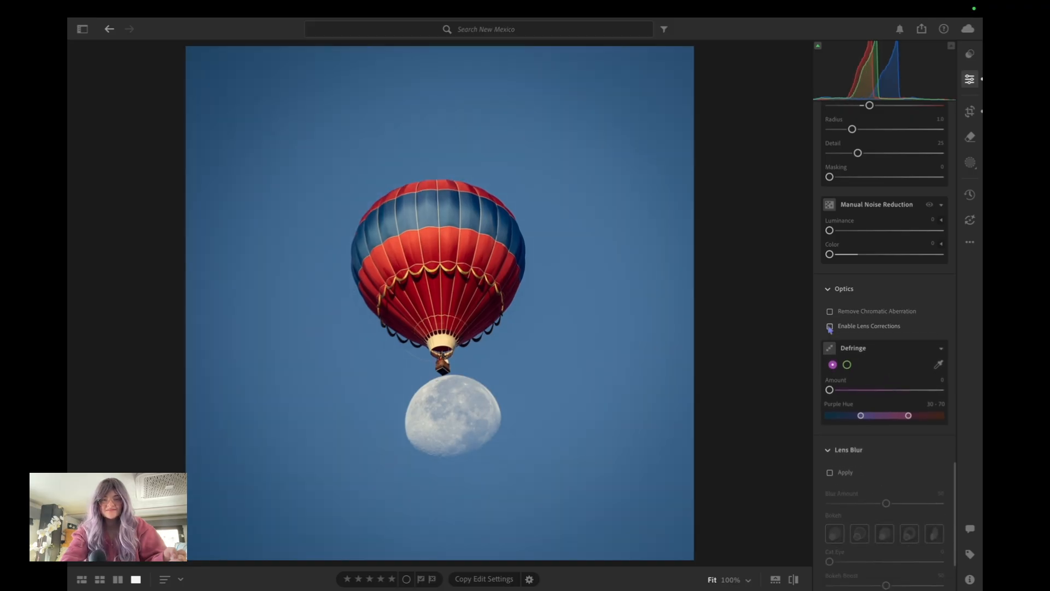
# Create a new Subject mask covering the balloon and the moon
pyautogui.scroll(-3, 910, 326)
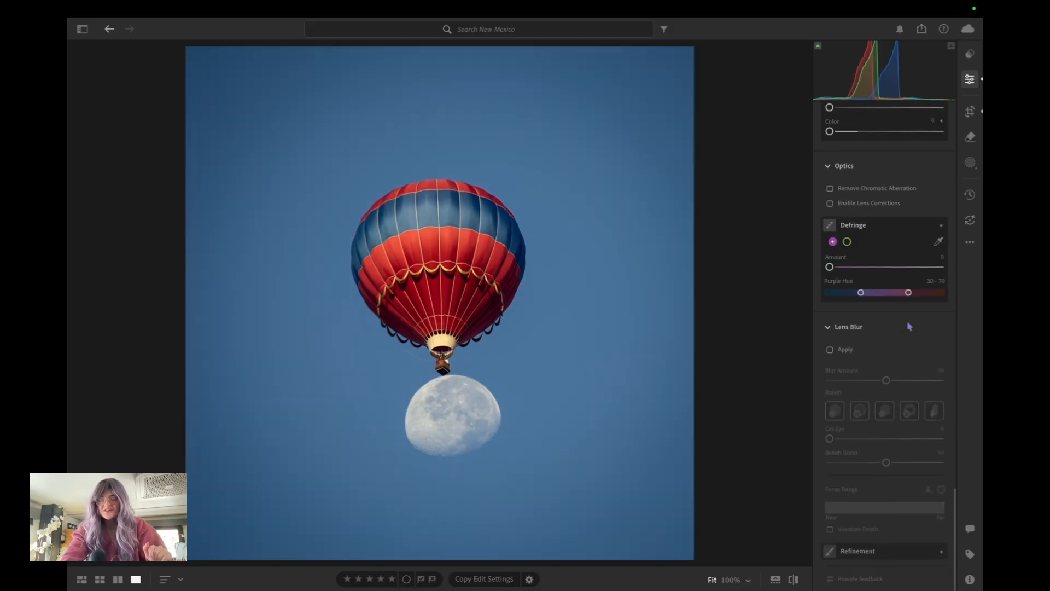
pyautogui.click(967, 166)
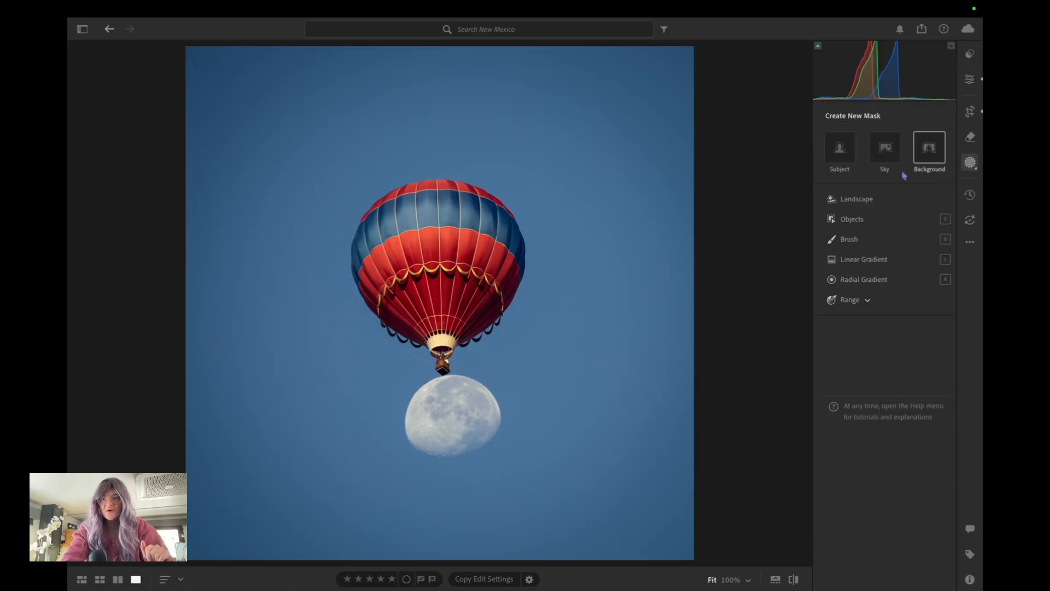
pyautogui.click(833, 152)
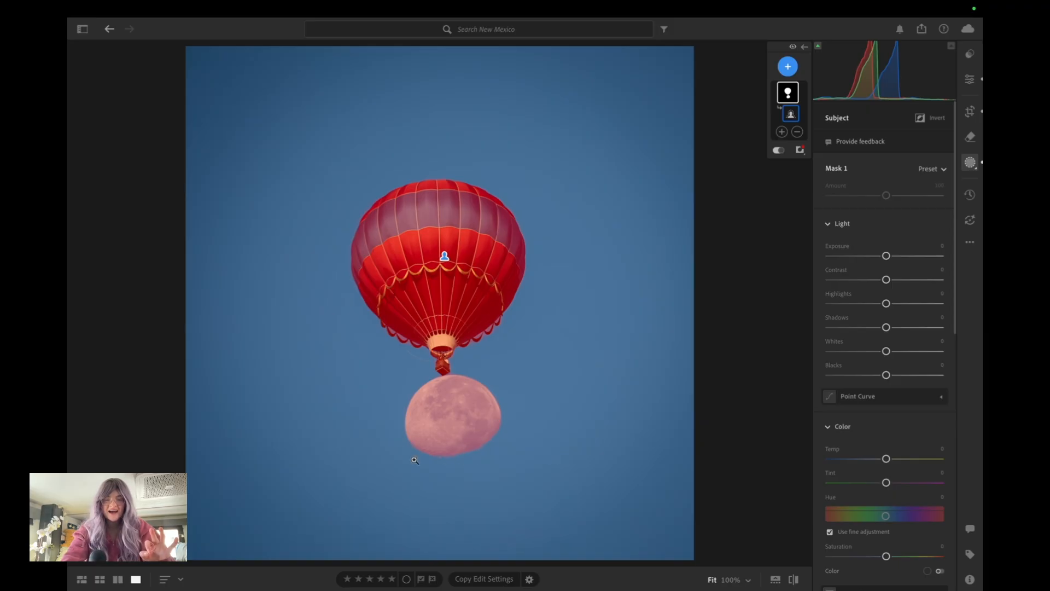
# Set the subject mask's Exposure to +0.16, Contrast to +2, Highlights to −7, Shadows to +8, Whites to −5 and Blacks to −5
pyautogui.moveTo(886, 256); pyautogui.dragTo(891, 256)
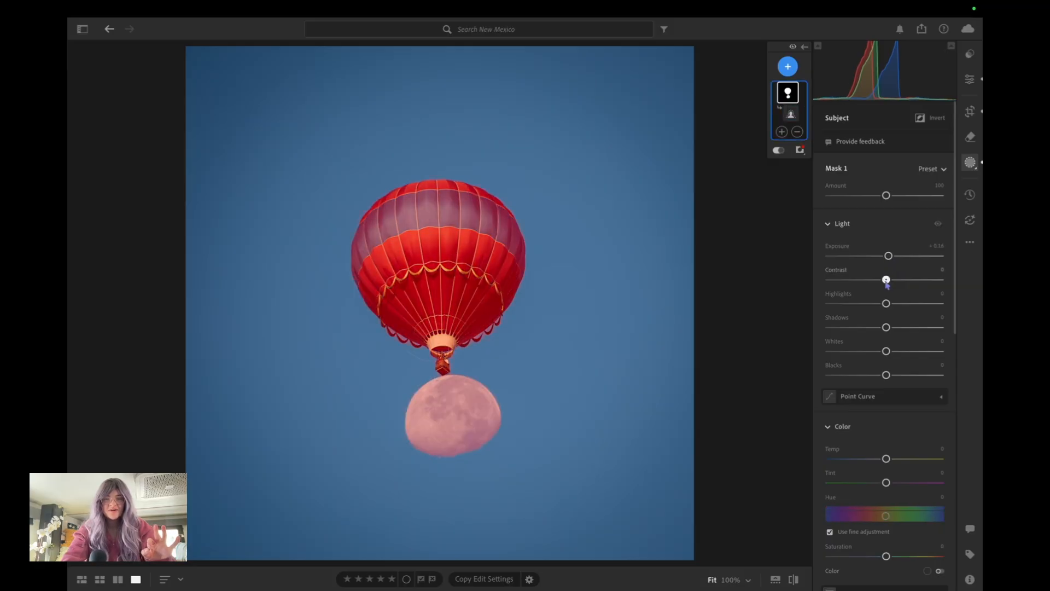
pyautogui.moveTo(886, 281); pyautogui.dragTo(883, 304)
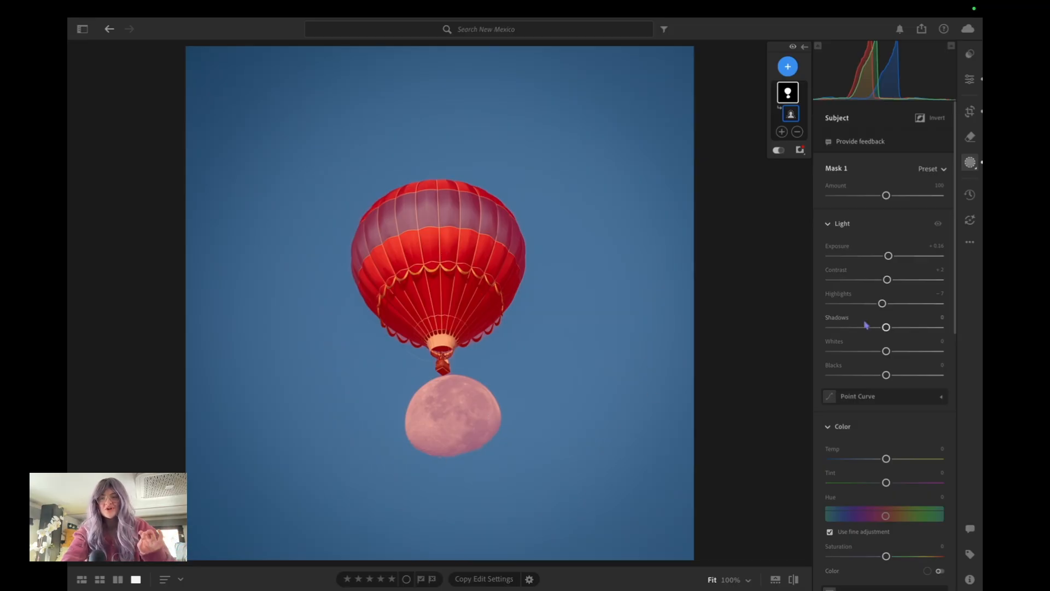
pyautogui.moveTo(886, 327); pyautogui.dragTo(885, 353)
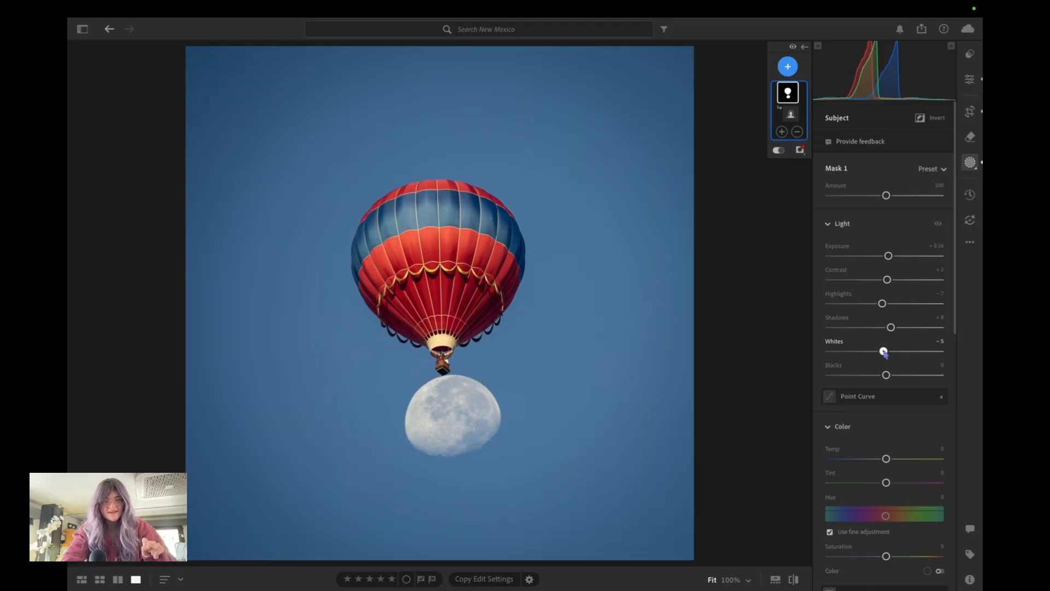
pyautogui.moveTo(886, 375); pyautogui.dragTo(883, 378)
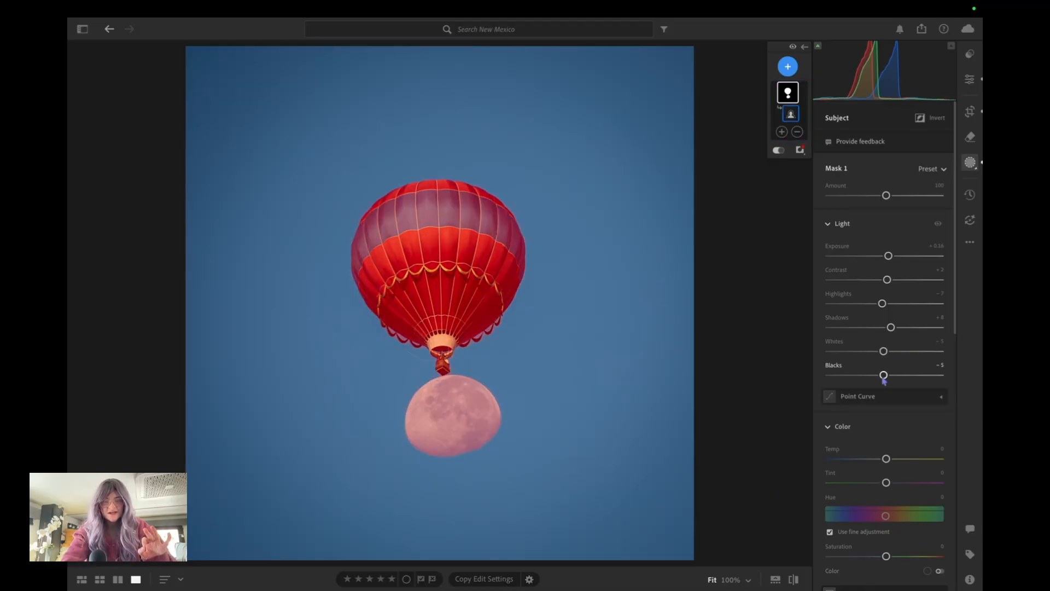
# Raise the subject mask's Texture to +6 and Sharpness to +11, and return to the overall edit settings
pyautogui.scroll(-10, 884, 381)
pyautogui.moveTo(886, 348); pyautogui.dragTo(889, 349)
pyautogui.moveTo(886, 481); pyautogui.dragTo(892, 481)
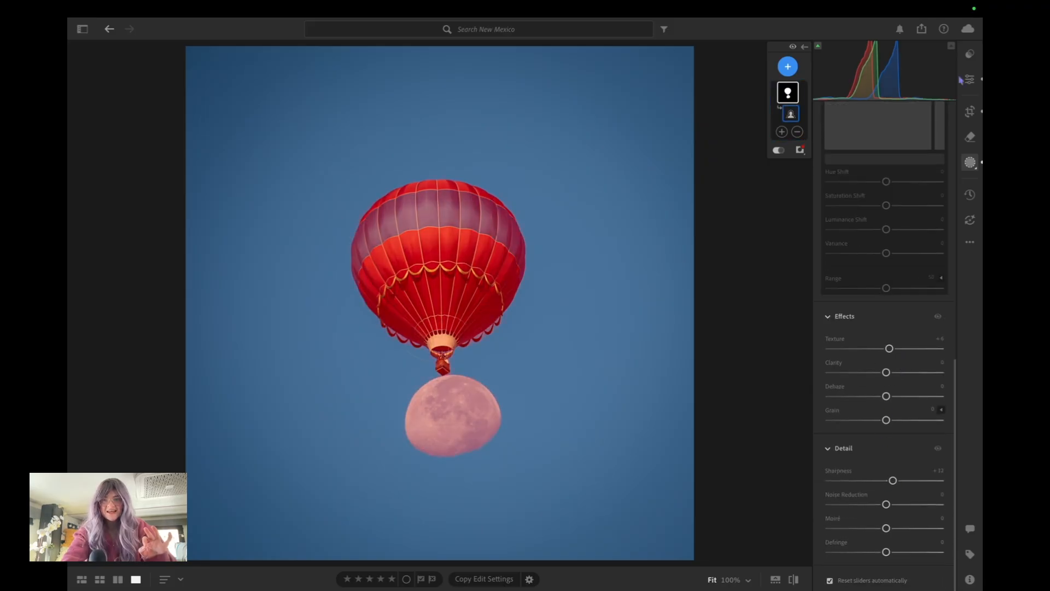
pyautogui.click(970, 79)
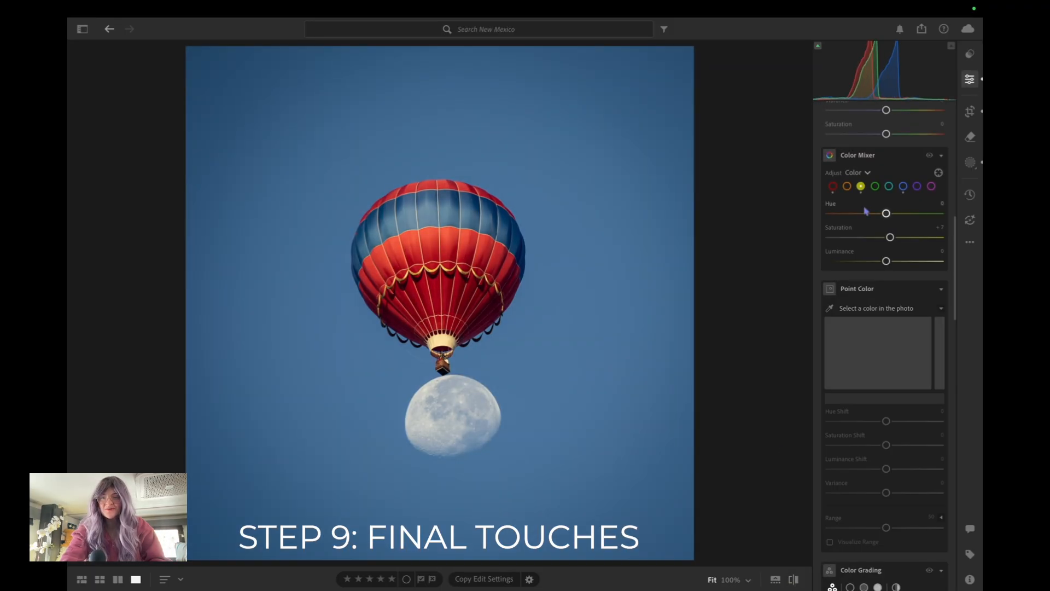
# In the Color Mixer, set the blue Hue to +10 and slightly raise the blue Saturation, comparing against the original photo
pyautogui.click(903, 186)
pyautogui.moveTo(887, 213); pyautogui.dragTo(892, 214)
pyautogui.click(793, 580)
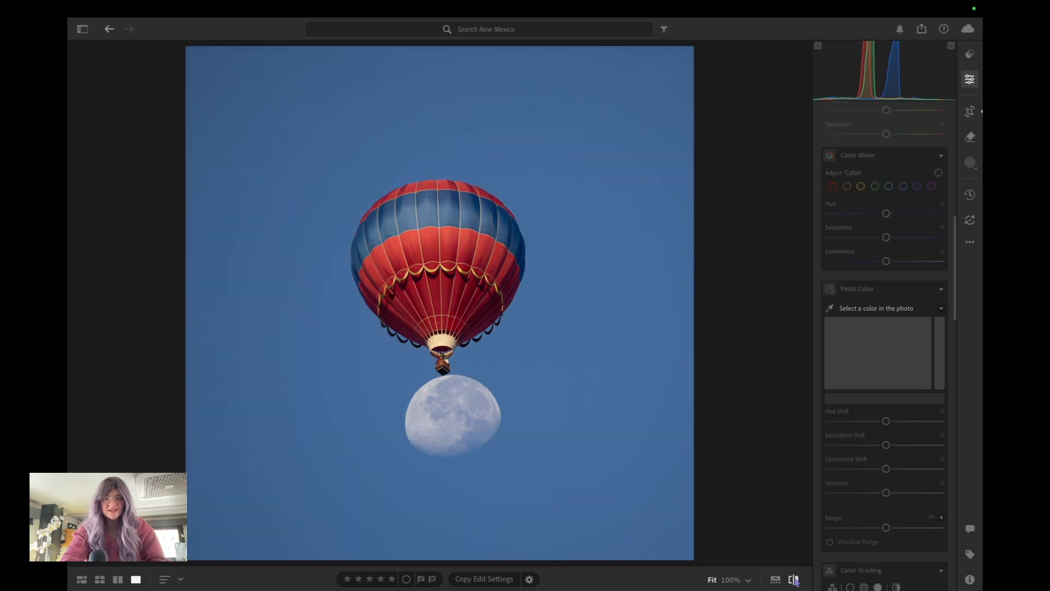
pyautogui.click(793, 580)
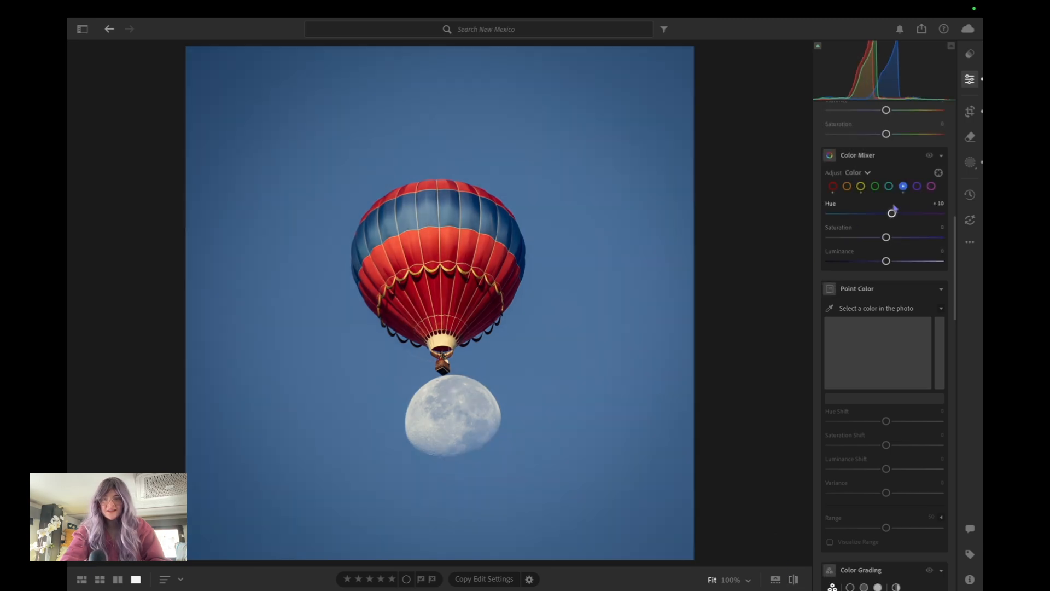
pyautogui.moveTo(886, 237); pyautogui.dragTo(894, 239)
# Lower the whole photo's Highlights to −13 and compare the edit with the original
pyautogui.scroll(10, 906, 301)
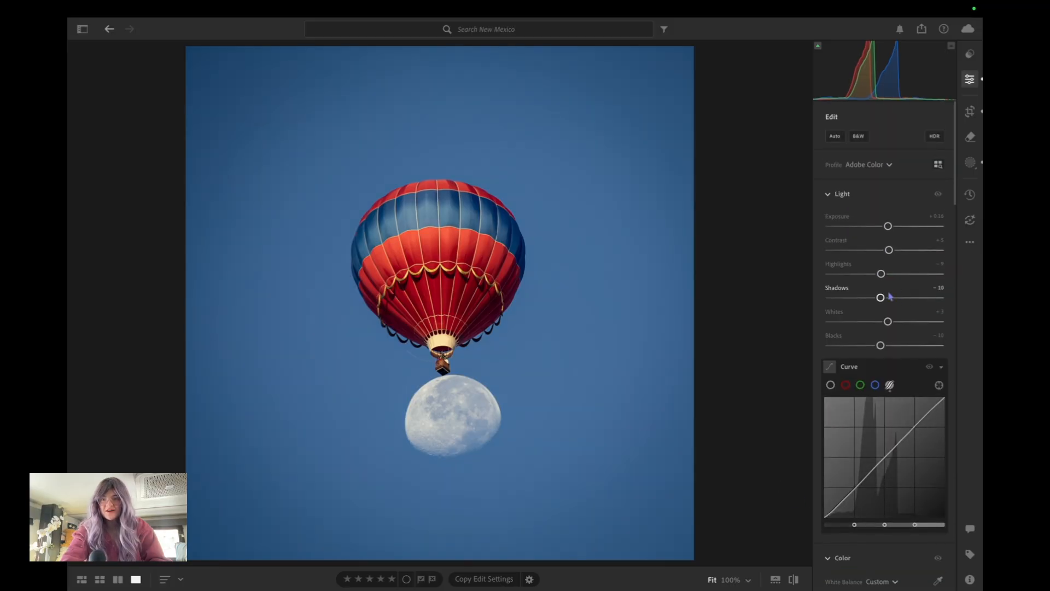
pyautogui.moveTo(880, 274)
pyautogui.mouseDown()
pyautogui.moveTo(871, 279)
pyautogui.moveTo(881, 278)
pyautogui.mouseUp()
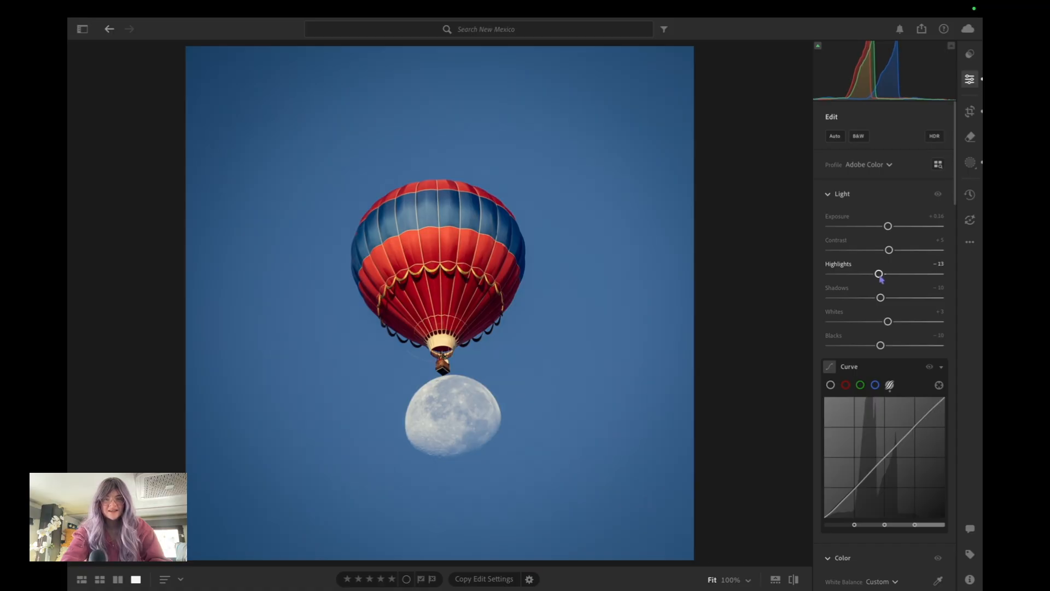
pyautogui.click(796, 579)
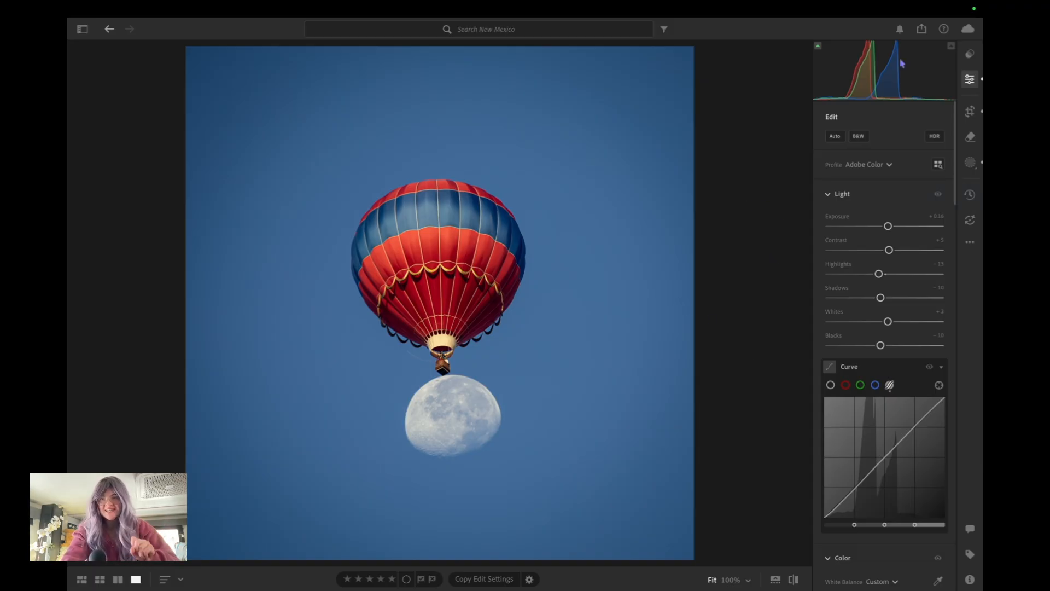
# Export the edited balloon photo as 083A4617.jpg and switch to Topaz Photo with it
pyautogui.click(922, 29)
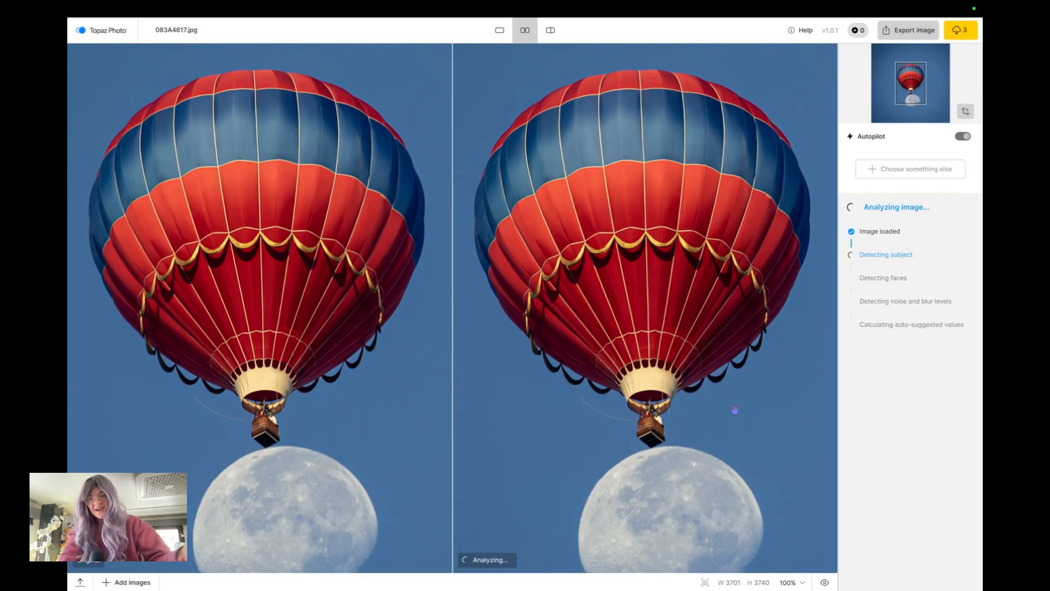
# Examine the subject sharpening up close on the moon, the basket and the balloon fabric, comparing it with the unsharpened image
pyautogui.moveTo(733, 407); pyautogui.dragTo(719, 301)
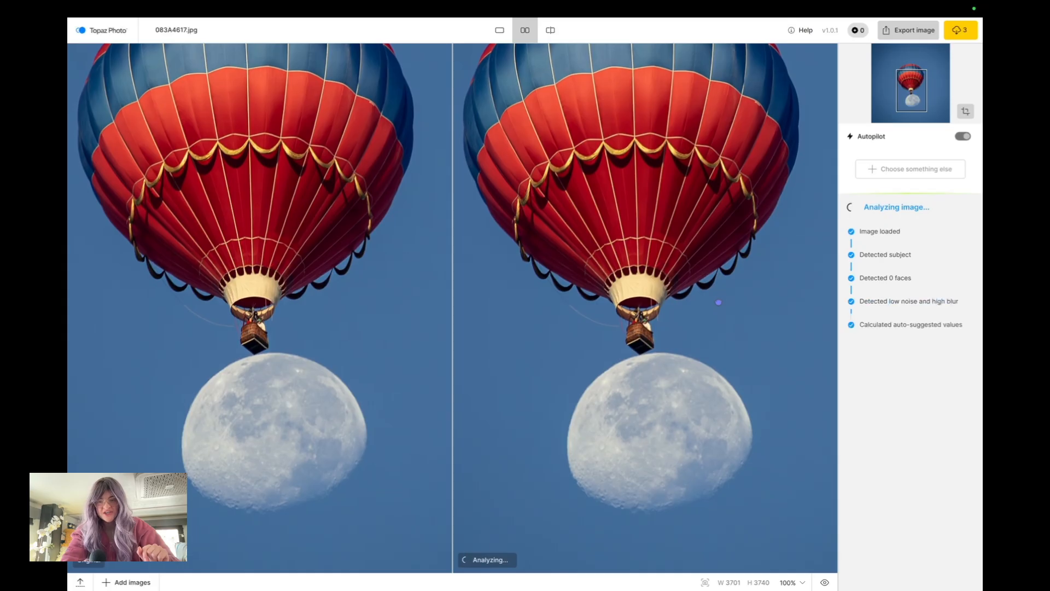
pyautogui.scroll(5, 677, 435)
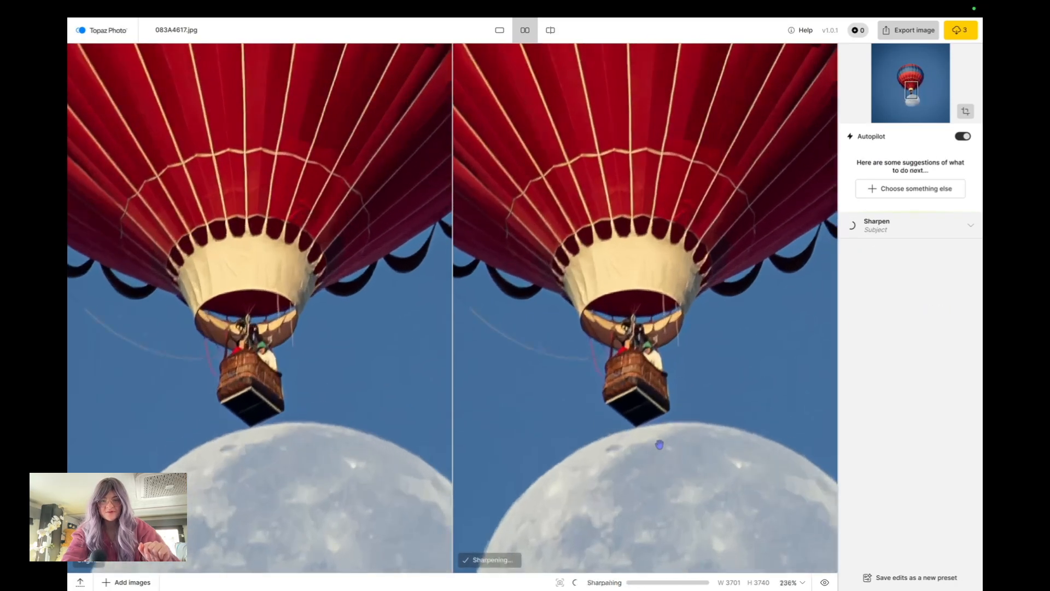
pyautogui.moveTo(674, 459); pyautogui.dragTo(692, 174)
pyautogui.scroll(2, 693, 312)
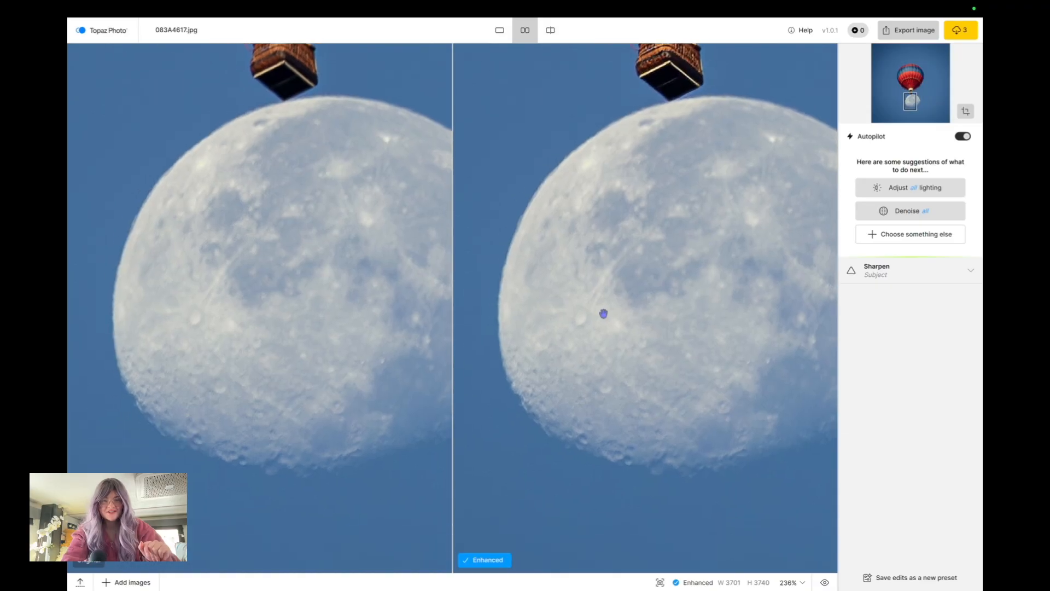
pyautogui.scroll(5, 603, 314)
pyautogui.moveTo(551, 347); pyautogui.dragTo(642, 492)
pyautogui.moveTo(690, 121); pyautogui.dragTo(684, 489)
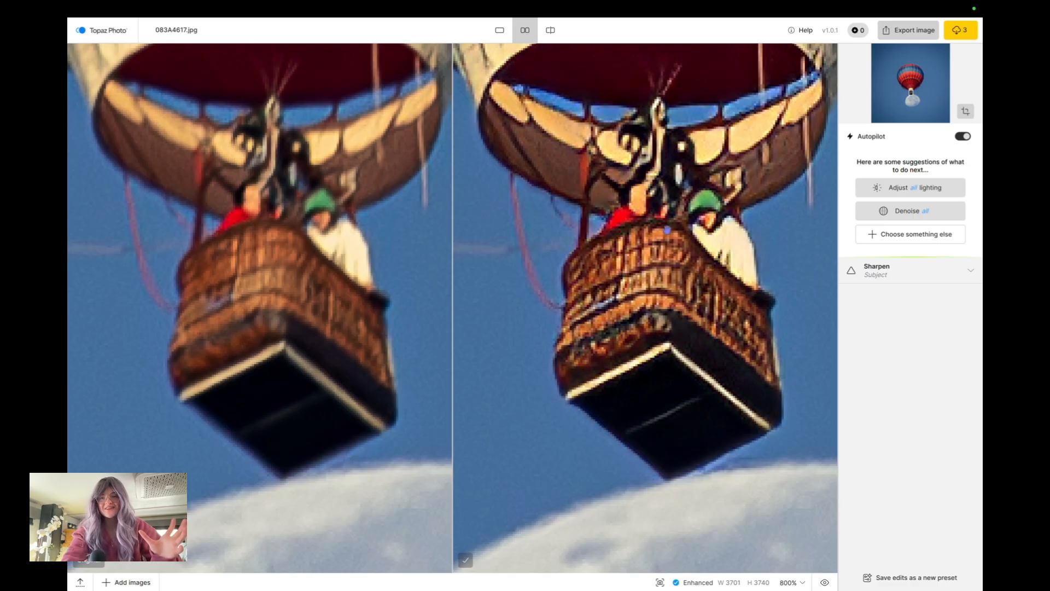
pyautogui.scroll(-10, 717, 316)
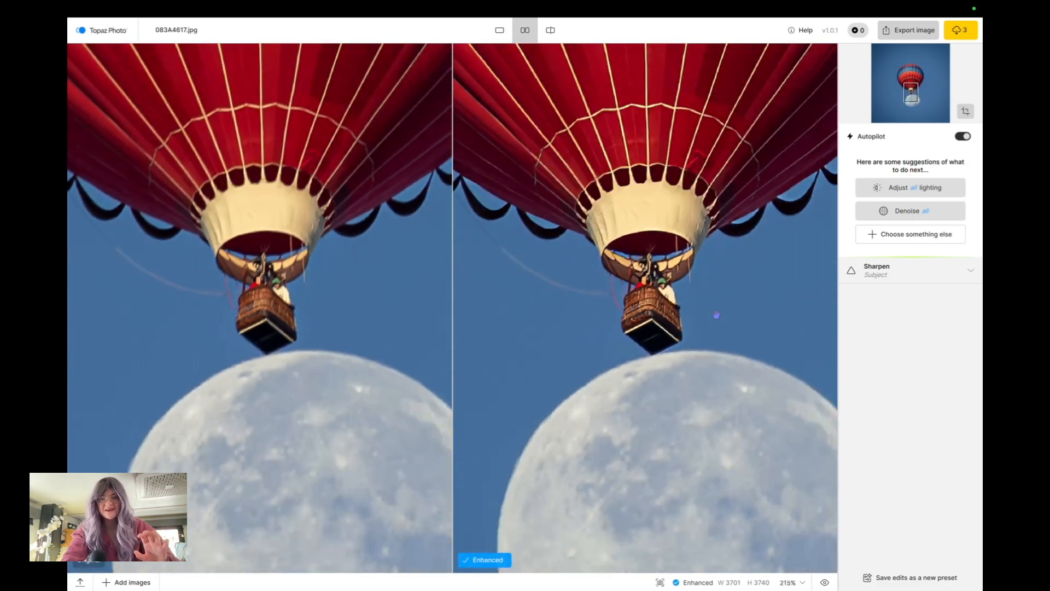
pyautogui.scroll(5, 656, 273)
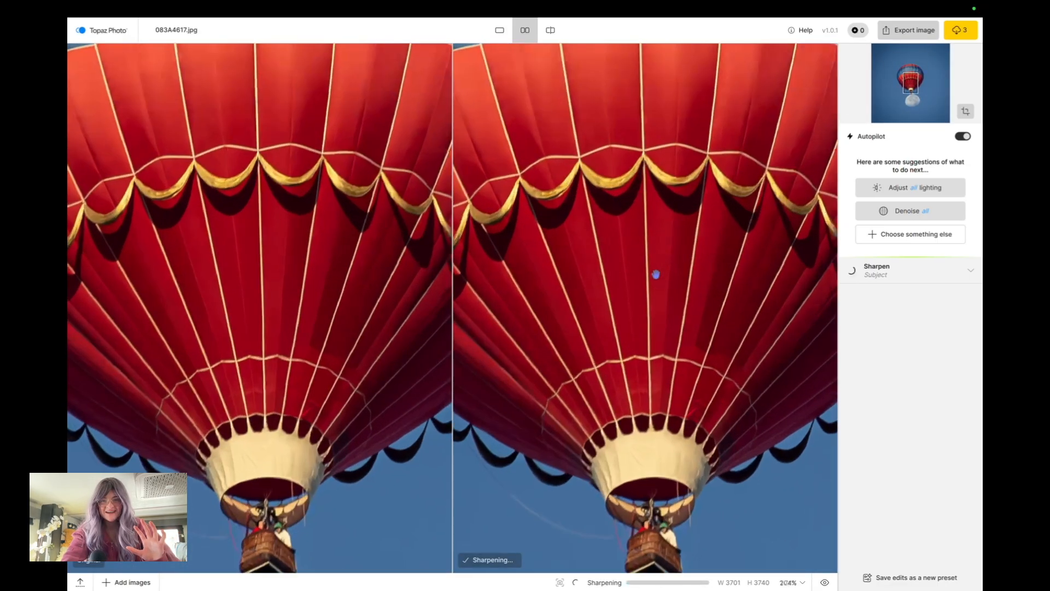
pyautogui.scroll(4, 645, 263)
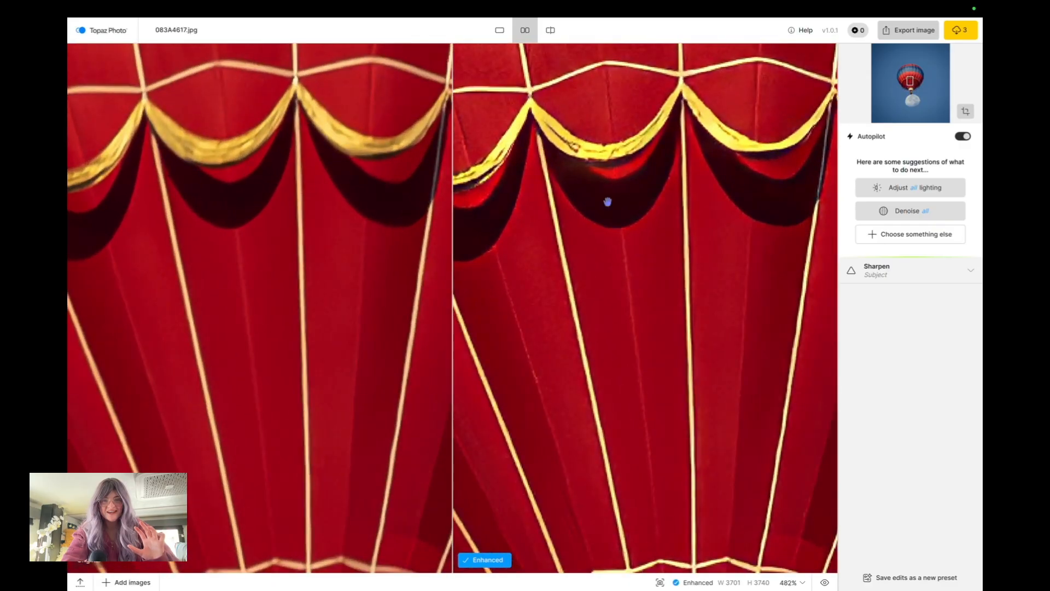
pyautogui.scroll(-8, 717, 241)
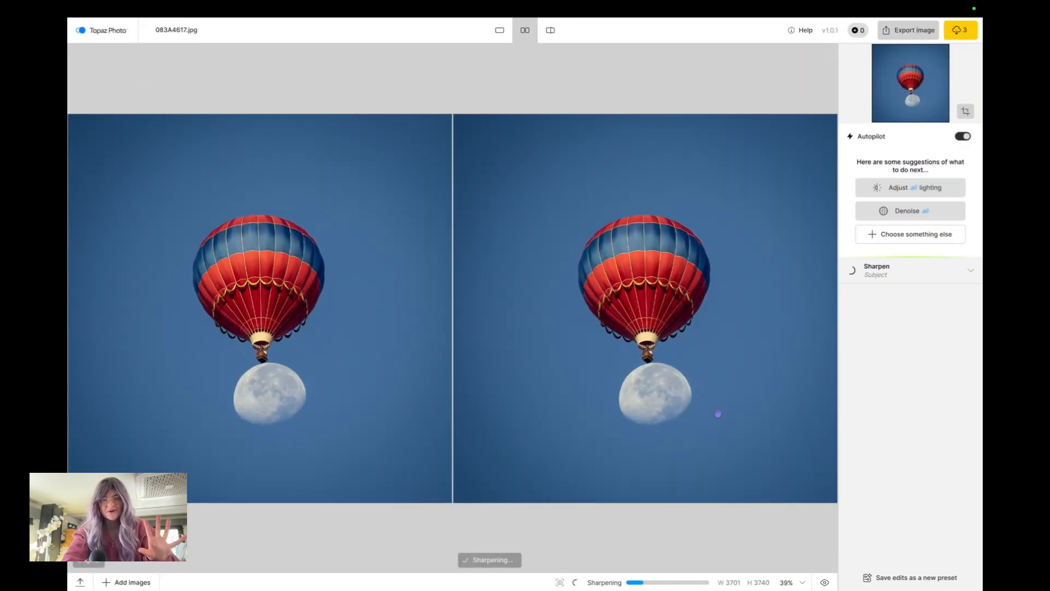
# Apply the suggested Denoise to the whole image and check the result against the original
pyautogui.click(923, 218)
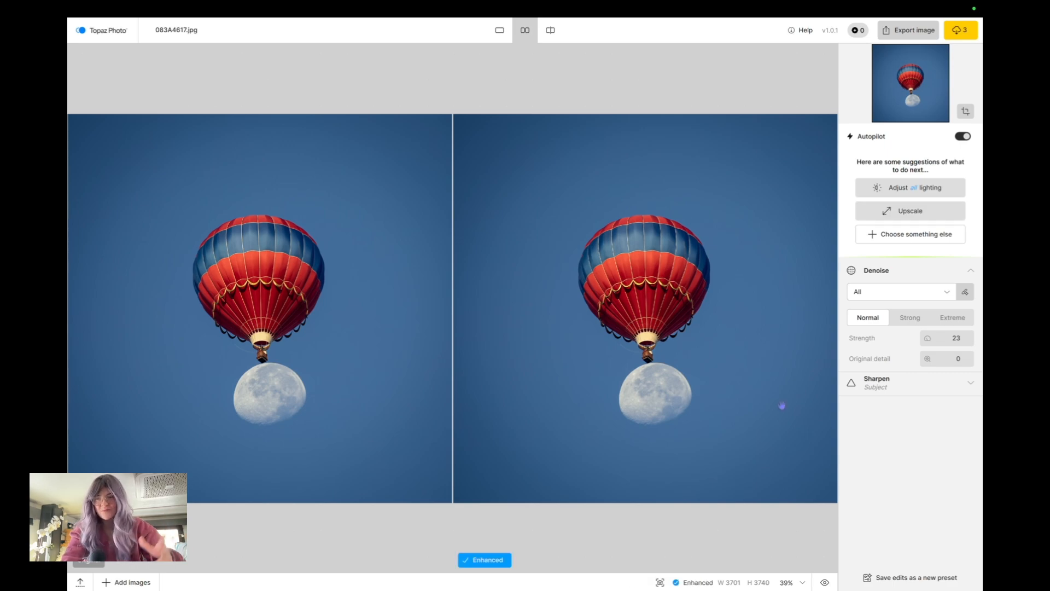
pyautogui.scroll(5, 643, 268)
pyautogui.scroll(3, 643, 267)
pyautogui.scroll(-8, 644, 267)
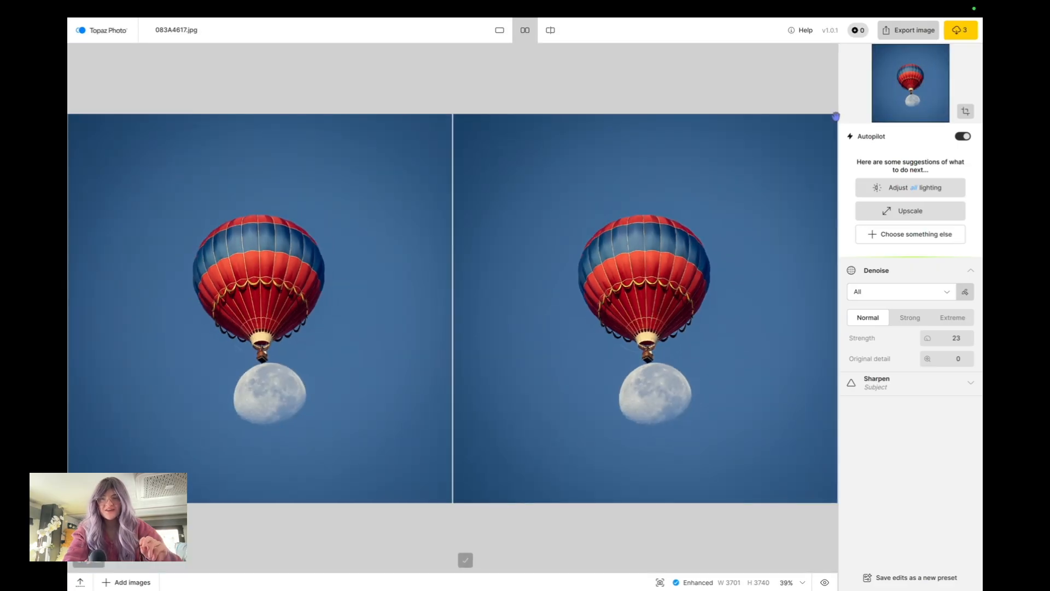
# Export the enhanced photo to the Desktop as 083A4617-topaz-sharpen-denoise.jpg, preserving the input format
pyautogui.click(918, 33)
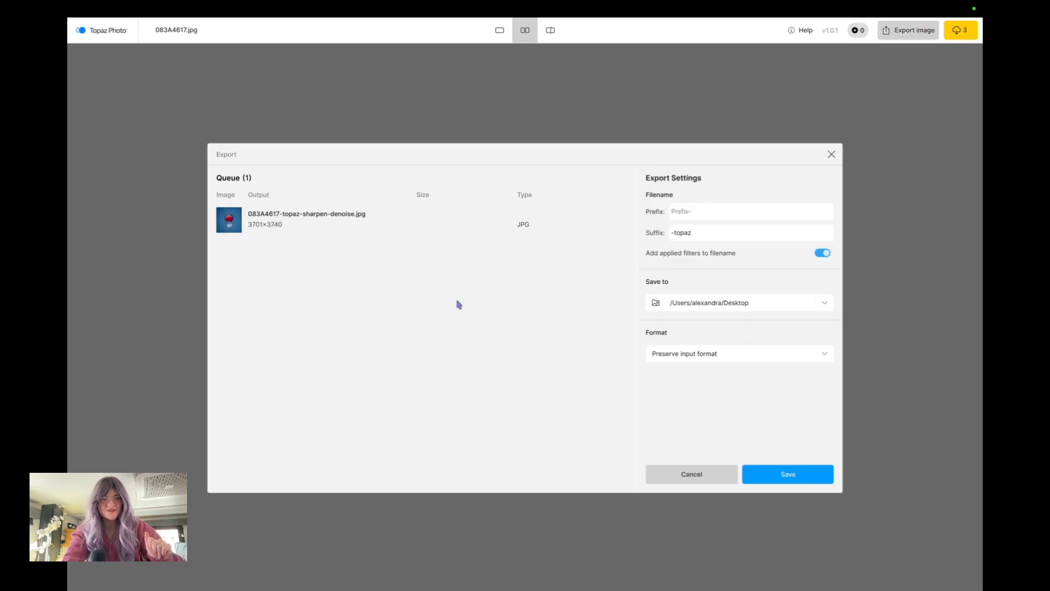
pyautogui.click(788, 473)
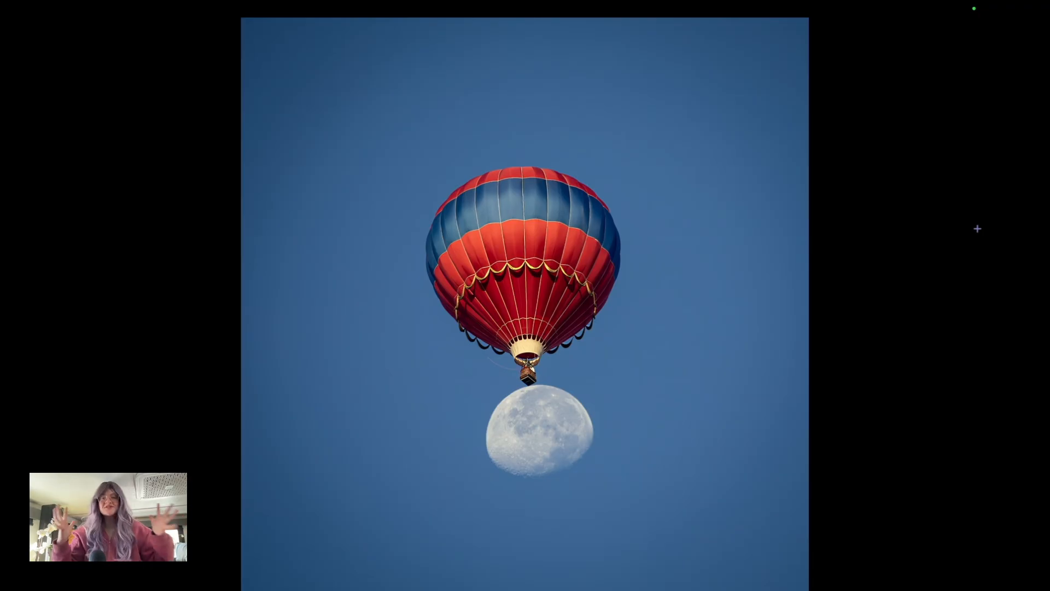